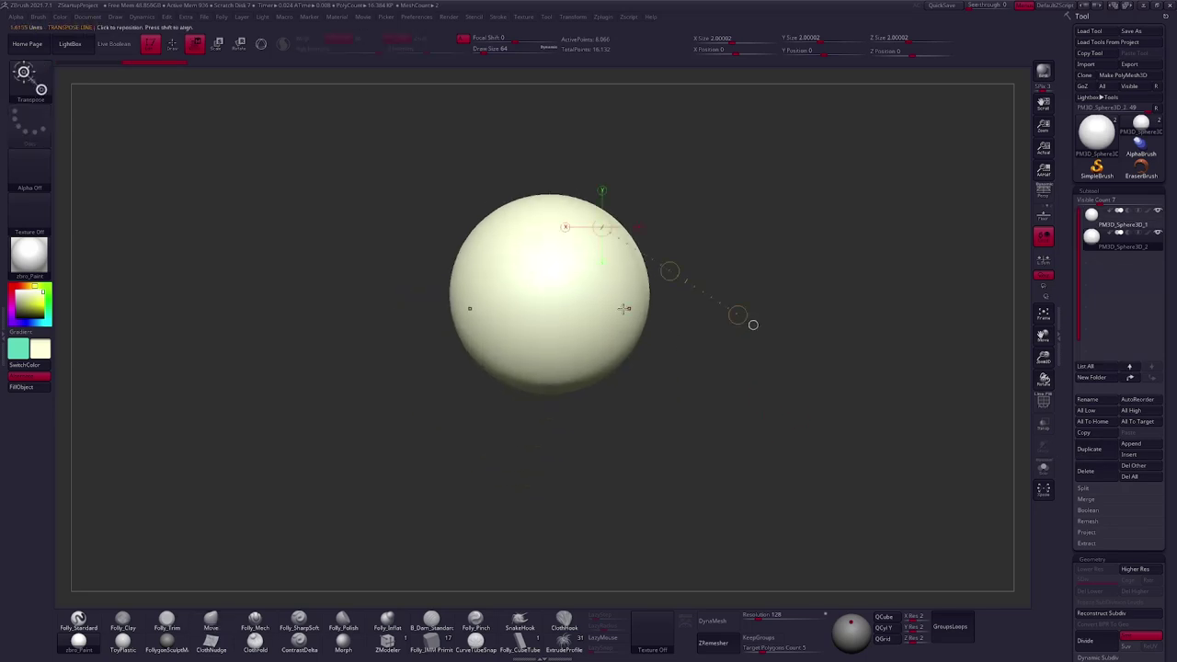
Mask the lower body sphere and move the second sphere on top as the head.
drag(684, 520, 552, 441)
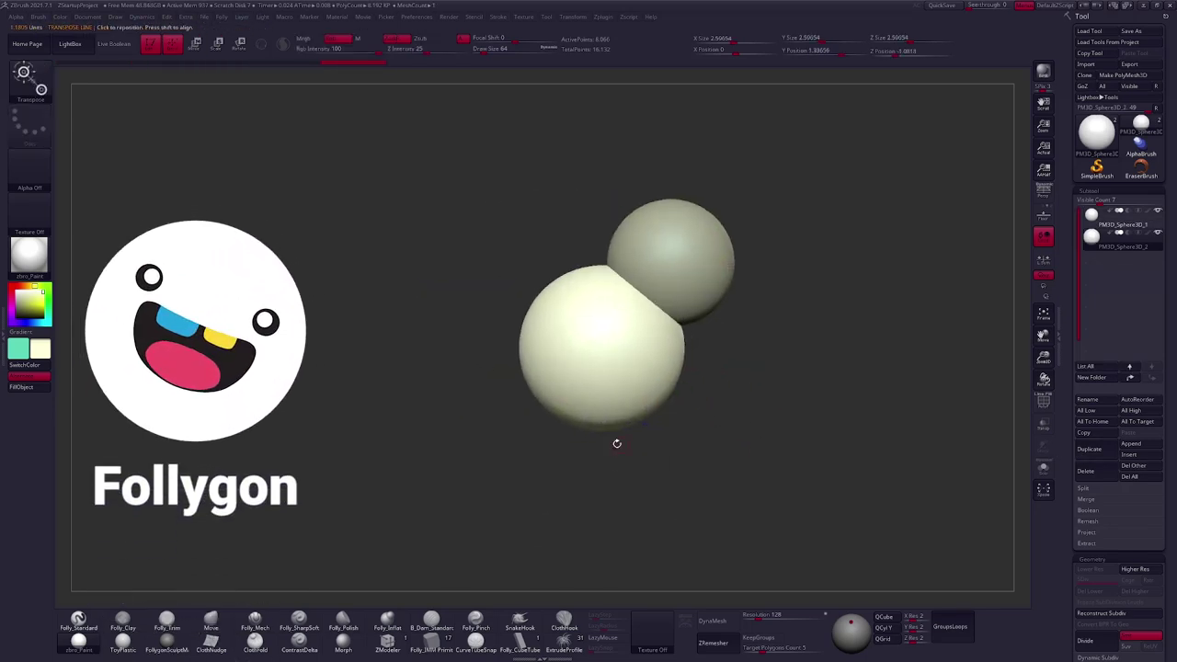
mouse_move(478, 367)
ctrl+mouse_down()
mouse_move(719, 438)
mouse_move(718, 339)
ctrl+mouse_up()
key(q)
drag(764, 303, 650, 265)
key(space)
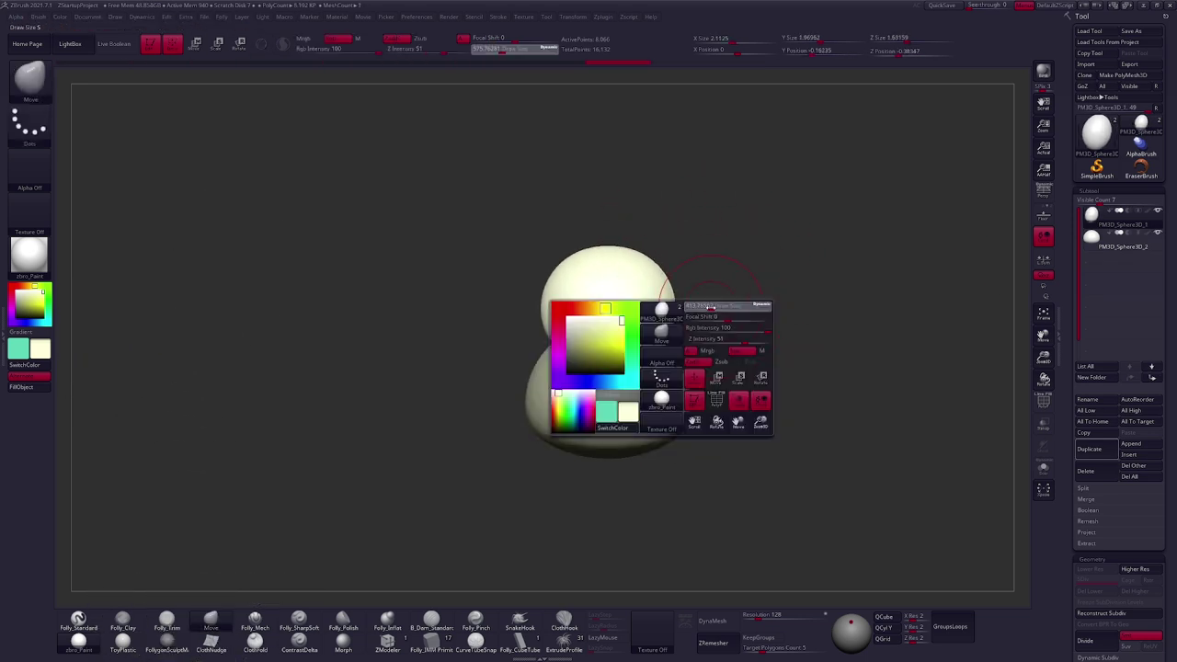
Insert a small foot sphere at the base as a new mirrored subtool.
key(ctrl+shift+d)
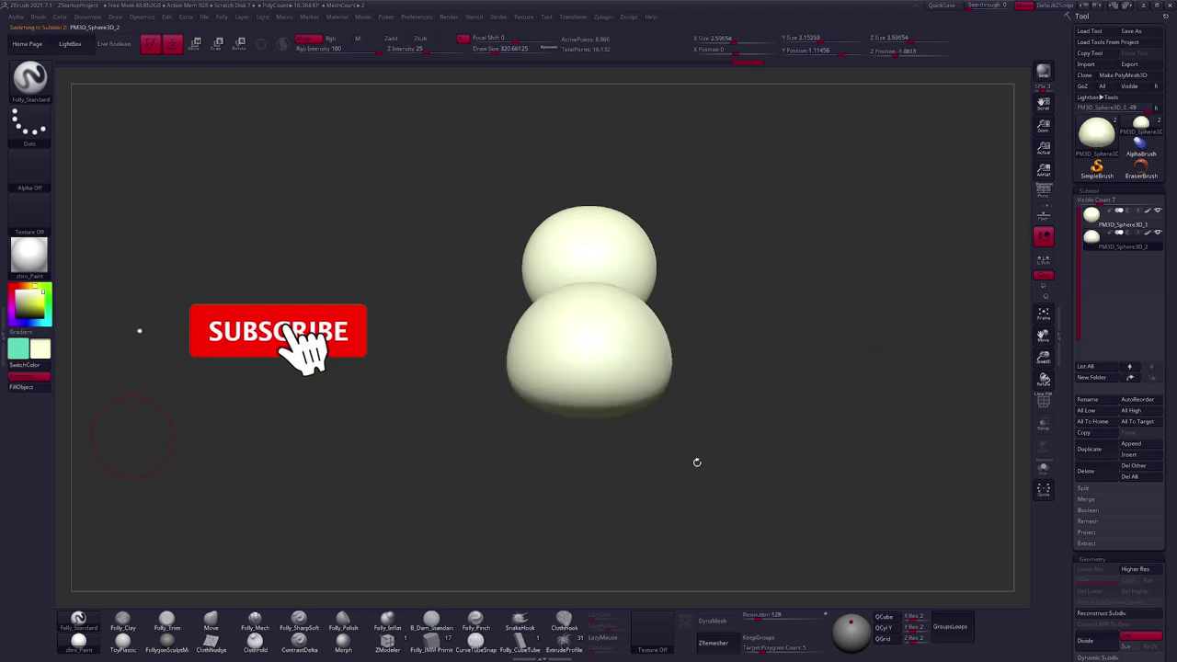
mouse_move(641, 377)
mouse_down()
mouse_move(723, 344)
mouse_move(748, 388)
mouse_move(714, 473)
mouse_up()
key(w)
key(space)
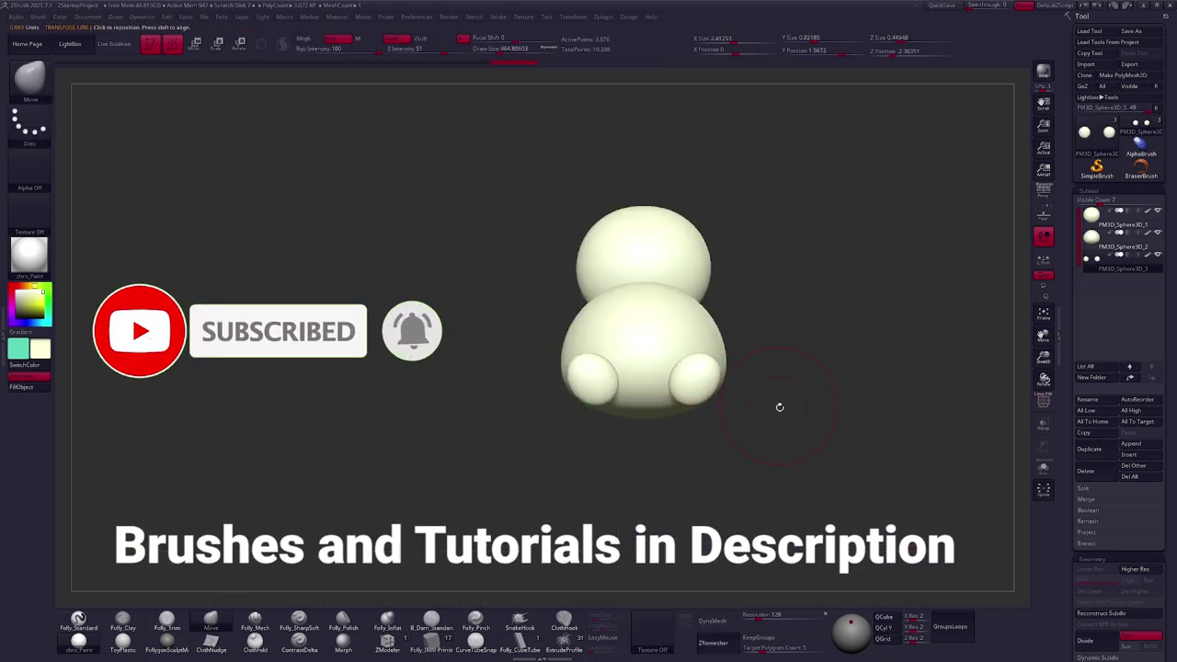
Insert arm spheres on both sides of the body as another subtool.
key(ctrl+shift+d)
drag(775, 404, 654, 336)
key(space)
mouse_move(835, 423)
mouse_down()
mouse_move(644, 358)
mouse_move(684, 292)
mouse_up()
Insert a small sphere positioned on top of the head.
key(w)
key(q)
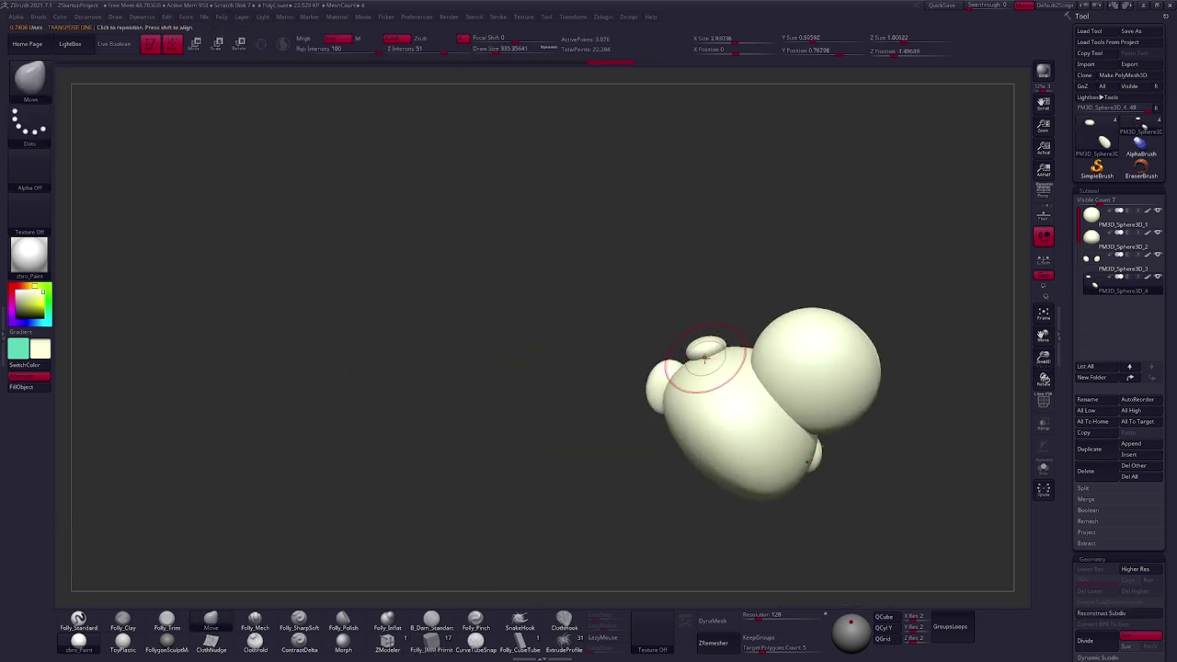
drag(815, 456, 751, 415)
mouse_move(686, 414)
right_down()
mouse_move(670, 441)
mouse_move(673, 427)
mouse_move(773, 401)
right_up()
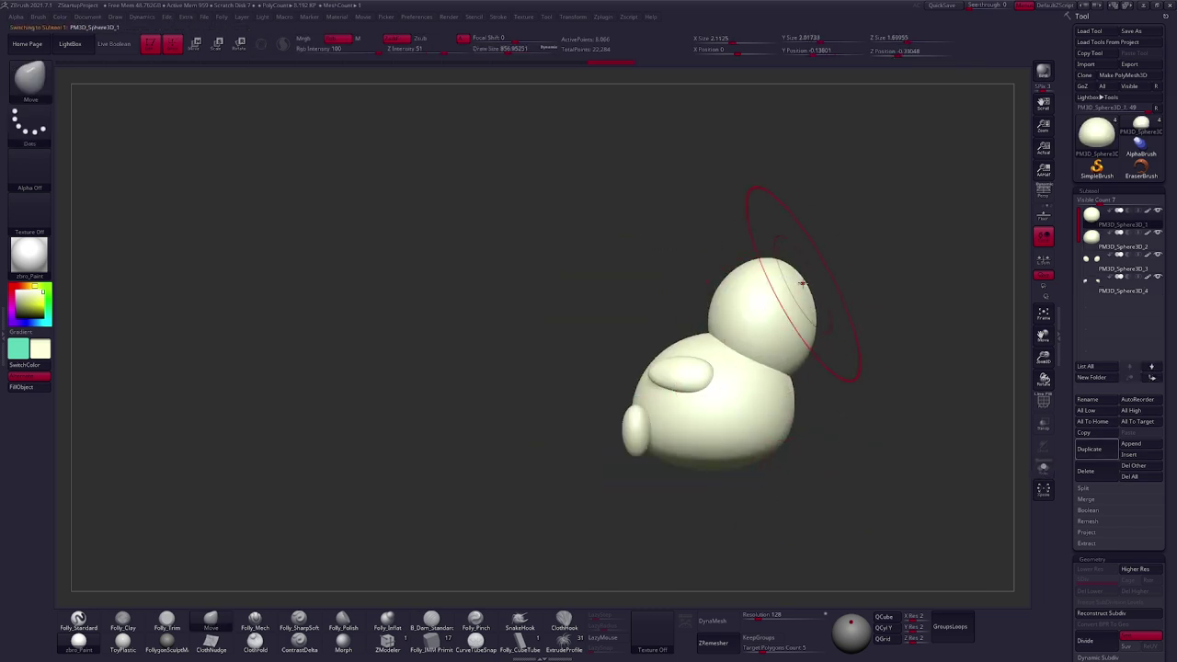
right_drag(803, 283, 656, 315)
right_drag(788, 393, 699, 303)
drag(688, 266, 691, 276)
key(shift+space)
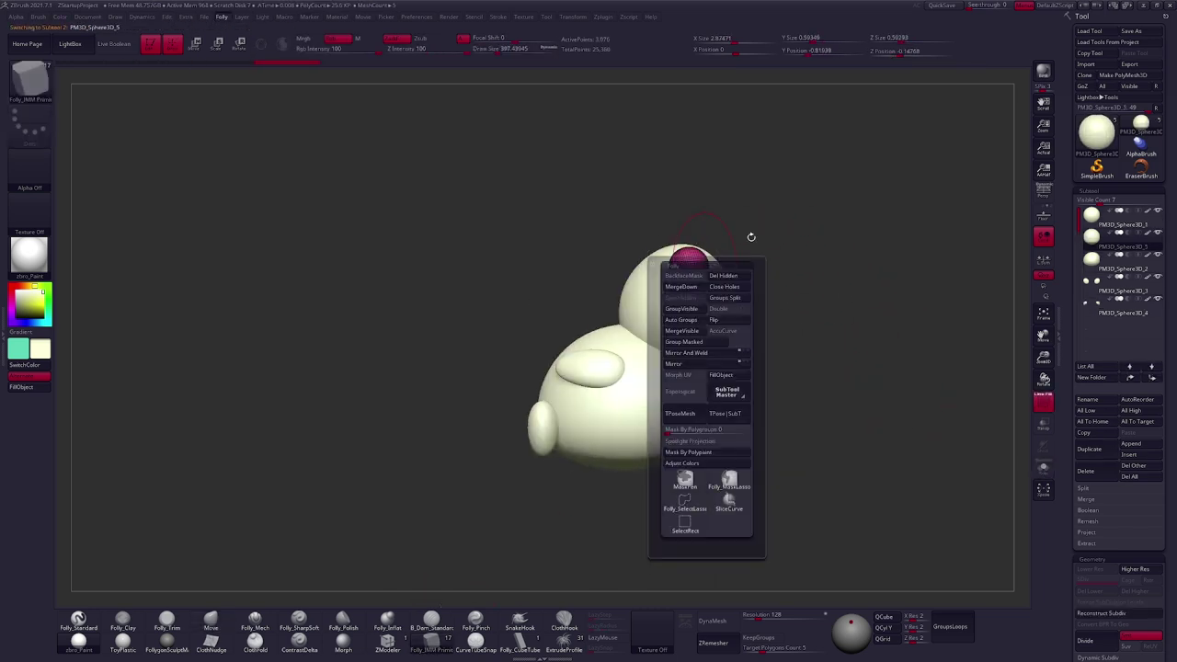
Pull the head sphere into a pointed ear and check it from behind.
right_drag(751, 236, 702, 267)
drag(701, 275, 696, 254)
mouse_move(696, 255)
right_down()
mouse_move(718, 317)
mouse_move(707, 266)
mouse_move(799, 405)
right_up()
key(alt+Up)
mouse_move(927, 387)
right_down()
mouse_move(893, 401)
mouse_move(625, 328)
mouse_move(665, 369)
mouse_move(576, 505)
mouse_move(554, 312)
mouse_move(828, 422)
right_up()
Pick a sharp crease brush and subdivide the model to about 2 million points.
key(b)
key(m)
key(v)
key(b)
key(s)
key(s)
key(ctrl+d)
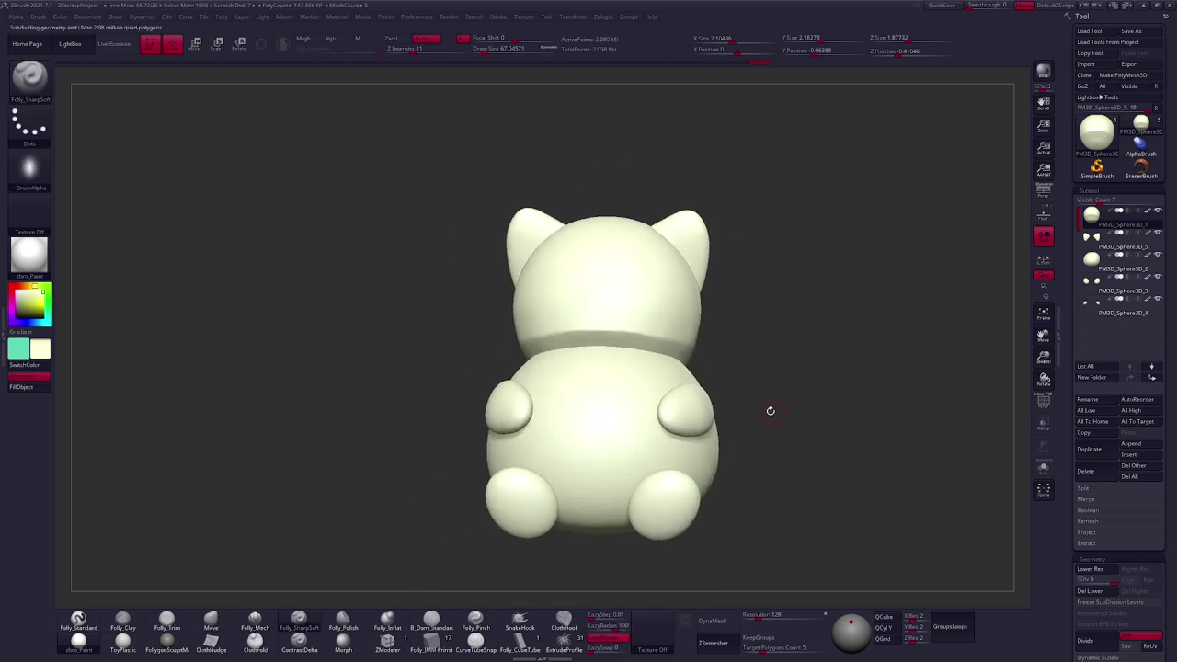
Carve an X-shaped crease into the face with Folly_SharpSoft.
ctrl+right_drag(635, 310, 595, 310)
drag(685, 304, 699, 311)
mouse_move(699, 311)
right_down()
mouse_move(644, 276)
mouse_move(606, 313)
mouse_move(588, 303)
mouse_move(588, 333)
mouse_move(722, 373)
mouse_move(683, 413)
mouse_move(654, 388)
mouse_move(598, 387)
mouse_move(644, 413)
mouse_move(698, 367)
mouse_move(748, 394)
mouse_move(712, 460)
right_up()
Select the body, adjust its subdivision level and reshape it with Move.
alt+click(683, 413)
key(b)
key(m)
key(v)
key(shift+d)
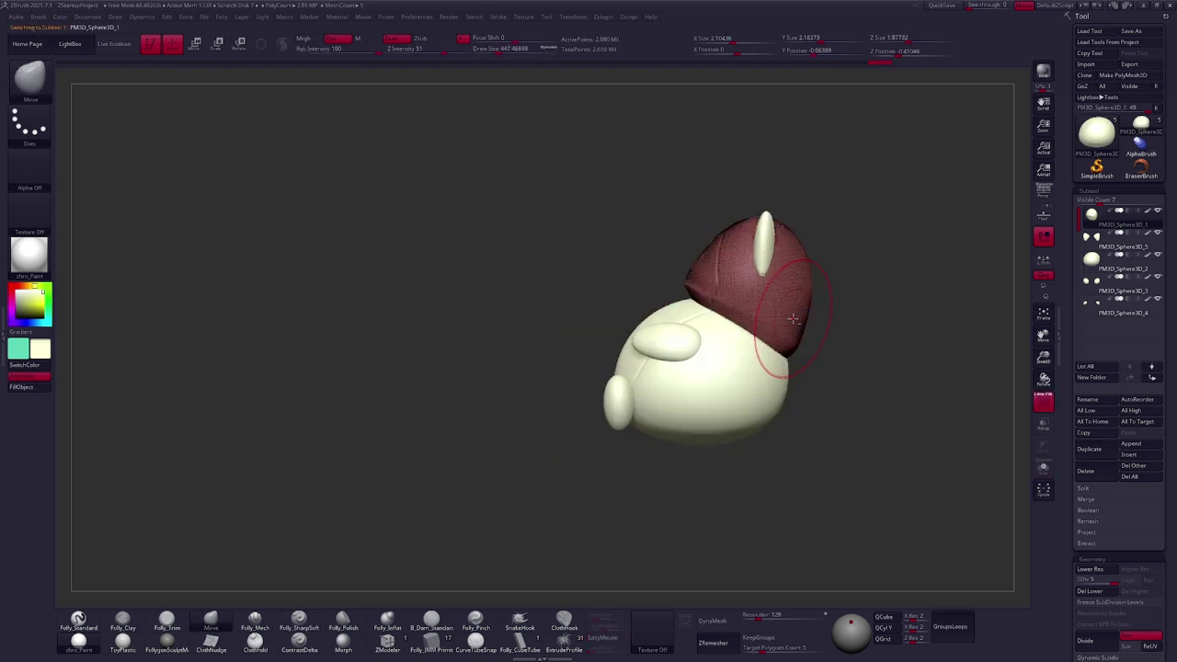
key(space)
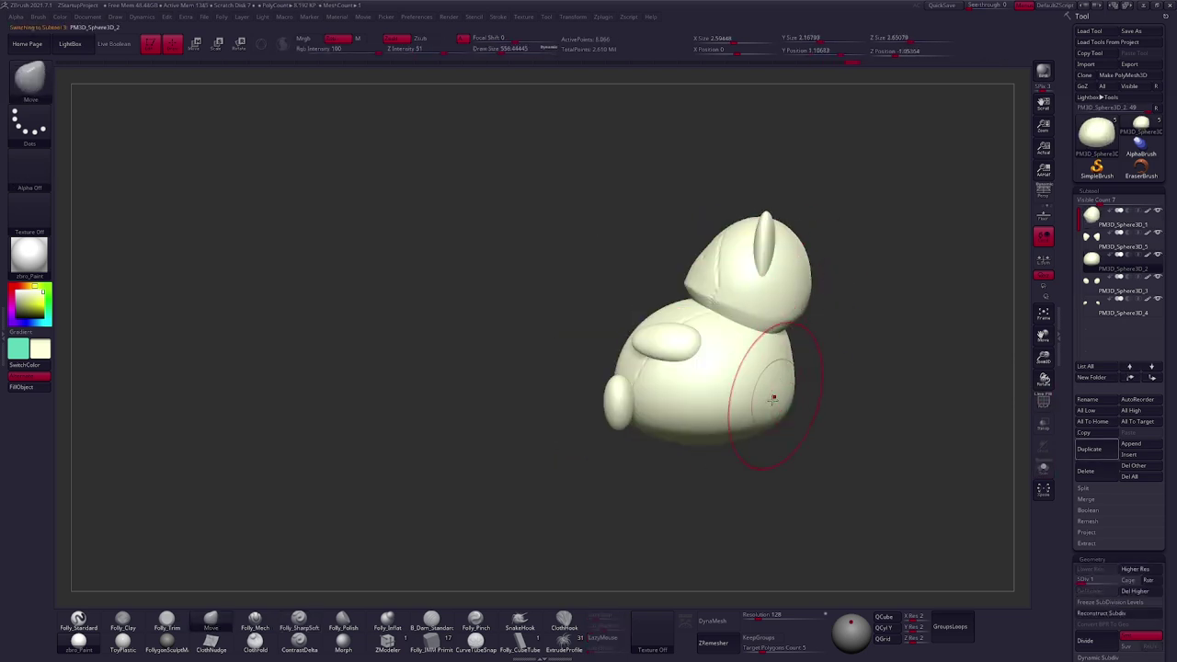
mouse_move(748, 424)
right_down()
mouse_move(720, 457)
mouse_move(683, 316)
mouse_move(706, 329)
right_up()
key(d)
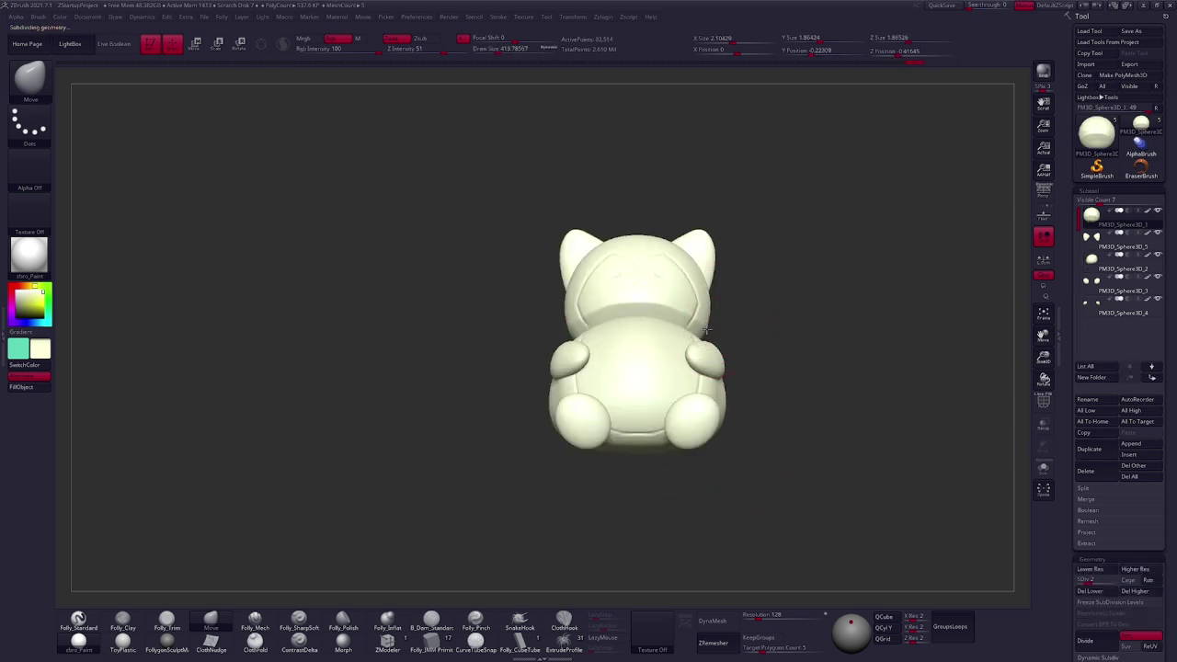
key(space)
mouse_move(716, 290)
alt+right_down()
mouse_move(799, 402)
mouse_move(661, 404)
mouse_move(699, 368)
alt+right_up()
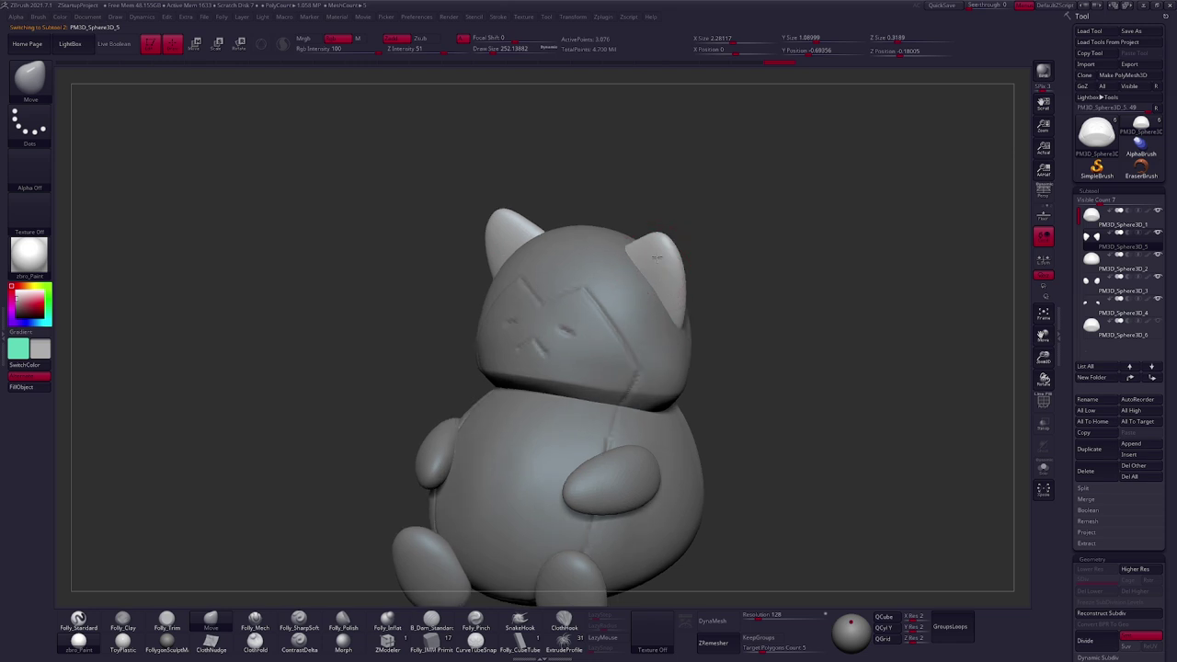
Isolate the two ears, rotate them and give them crisp folded edges.
key(w)
drag(648, 294, 782, 295)
key(shift+s)
right_drag(802, 295, 746, 307)
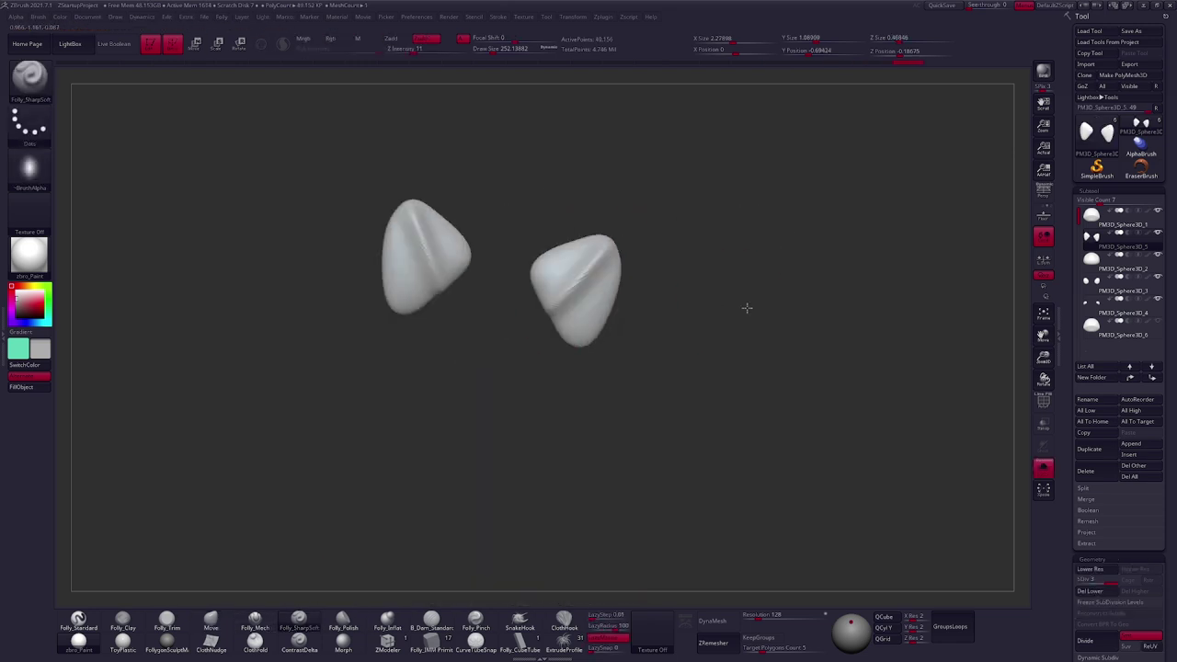
key(q)
mouse_move(670, 310)
right_down()
mouse_move(690, 302)
mouse_move(670, 263)
mouse_move(780, 365)
right_up()
key(shift+s)
DynaMesh the ears, choosing Yes to freeze subdivision levels.
key(b)
key(m)
key(v)
click(711, 621)
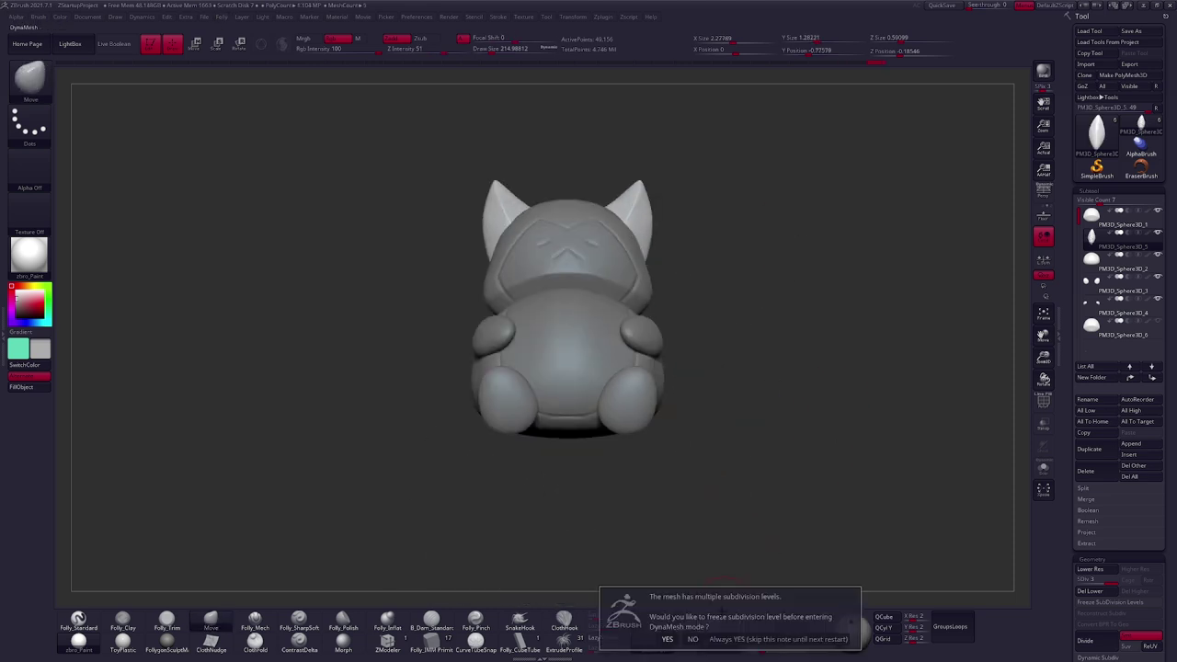
click(668, 639)
Select the body, zoom in on the face and isolate the head.
mouse_move(650, 215)
right_down()
mouse_move(698, 239)
mouse_move(665, 280)
right_up()
alt+click(670, 263)
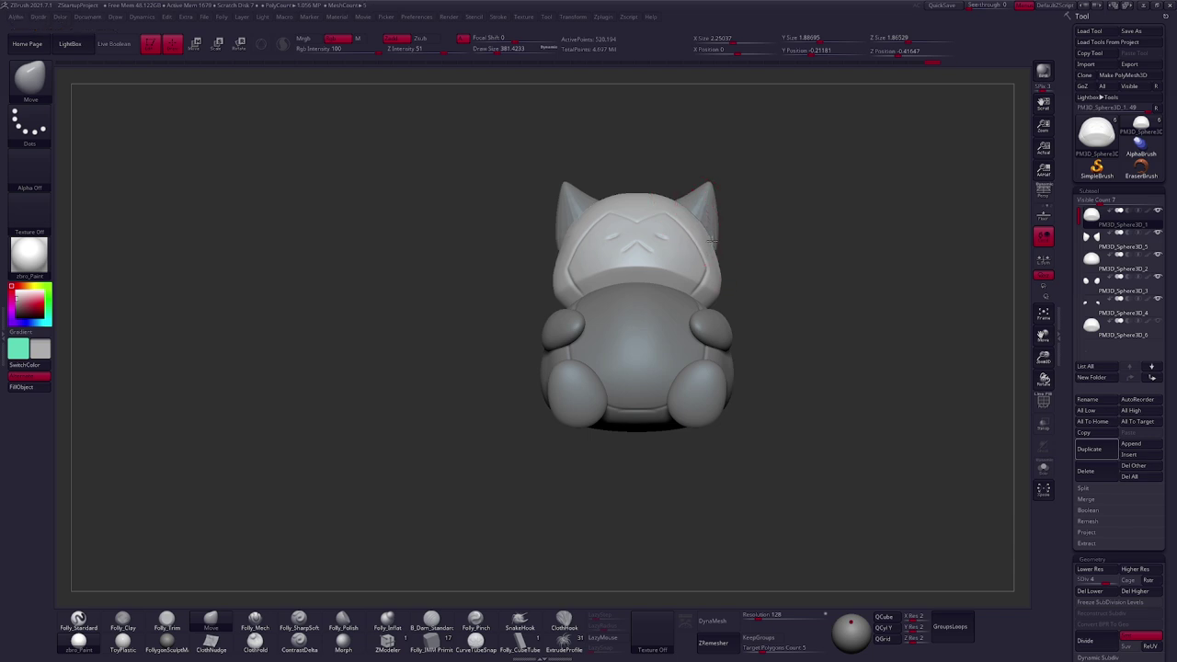
right_drag(699, 404, 761, 437)
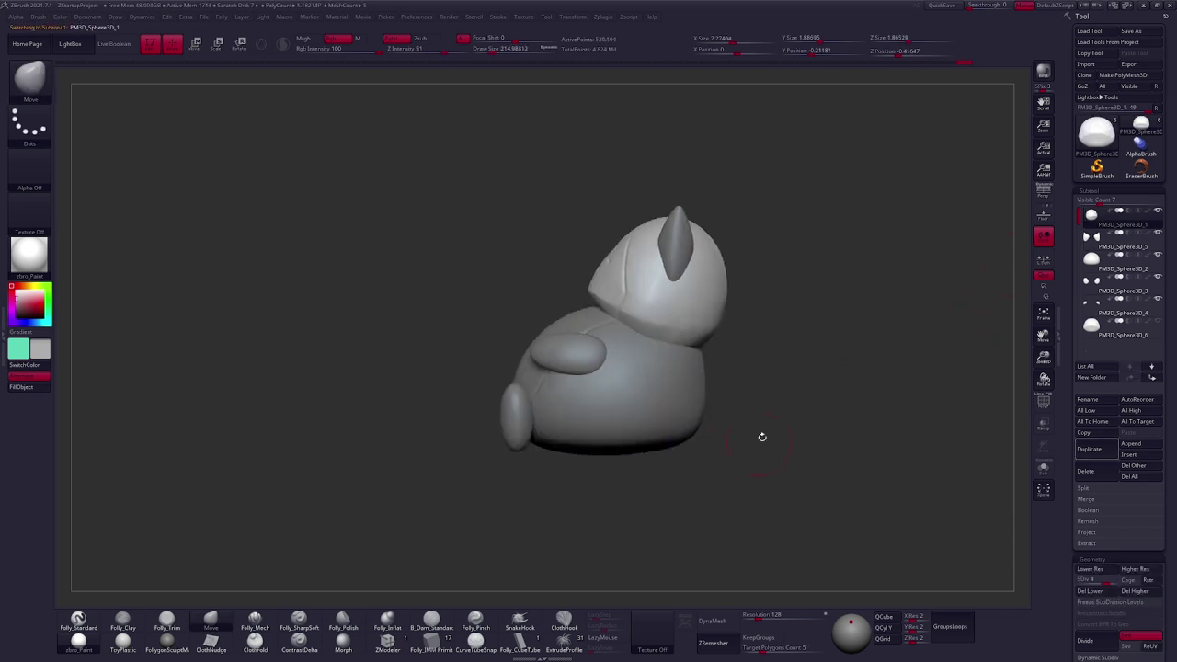
right_drag(876, 363, 574, 283)
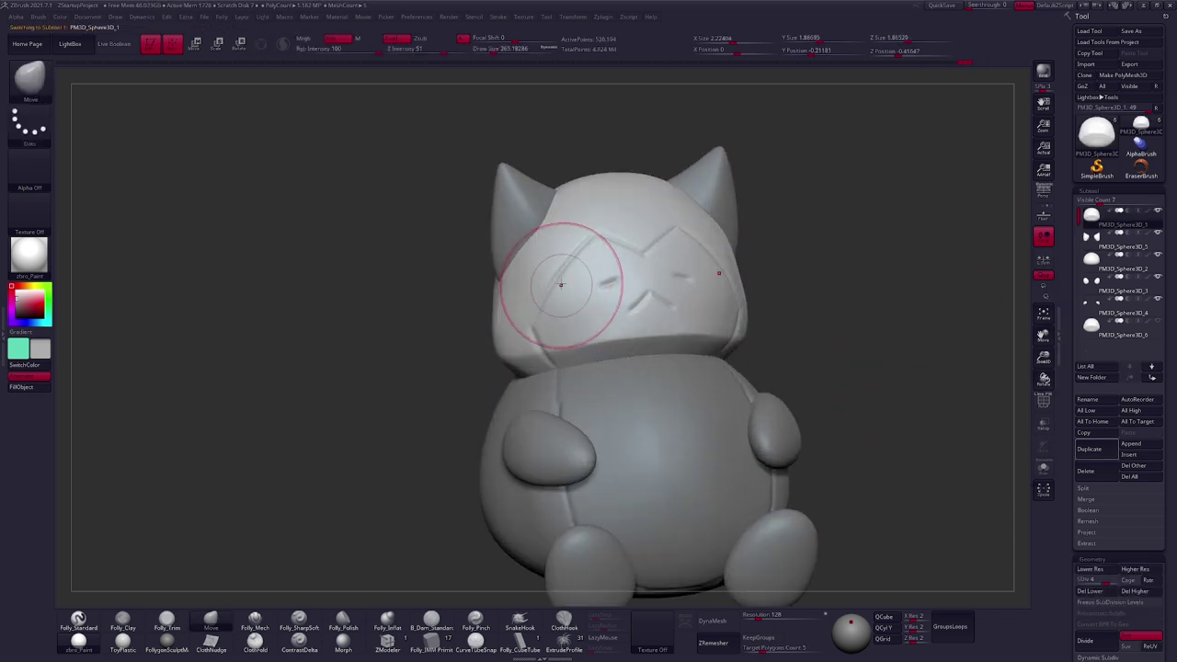
mouse_move(635, 250)
right_down()
mouse_move(599, 199)
mouse_move(709, 310)
right_up()
key(shift+ctrl+s)
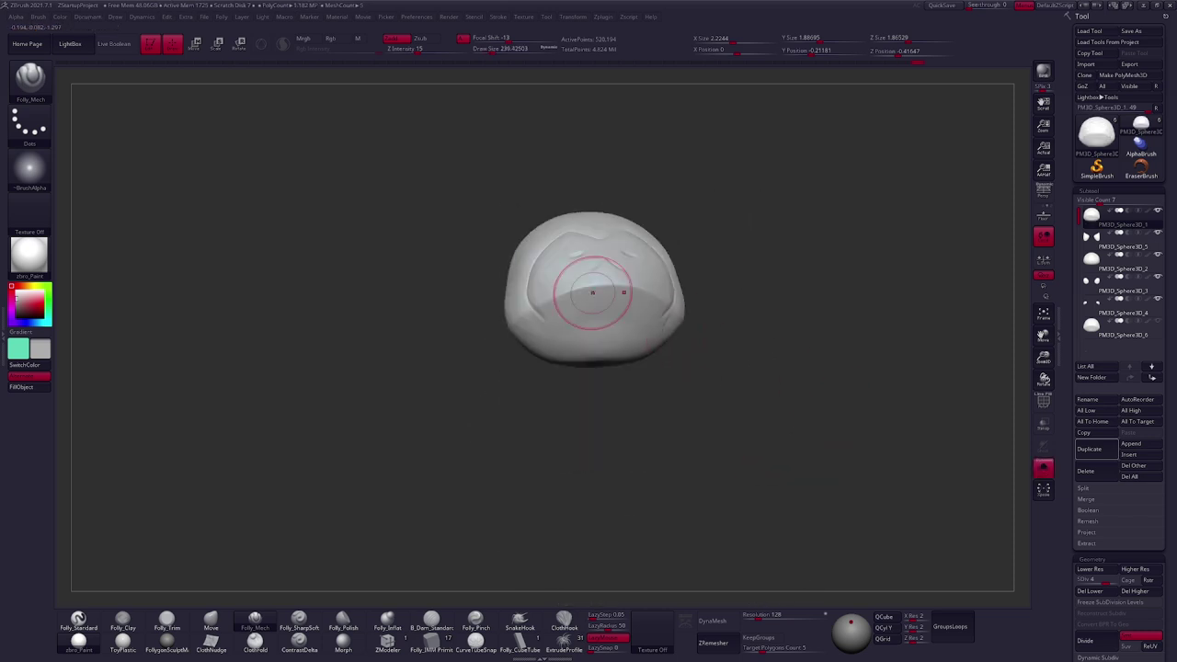
Flatten the head's face with Folly_Clay freehand strokes, then select the body subtool.
key(t)
mouse_move(586, 432)
right_down()
mouse_move(459, 341)
mouse_move(670, 367)
right_up()
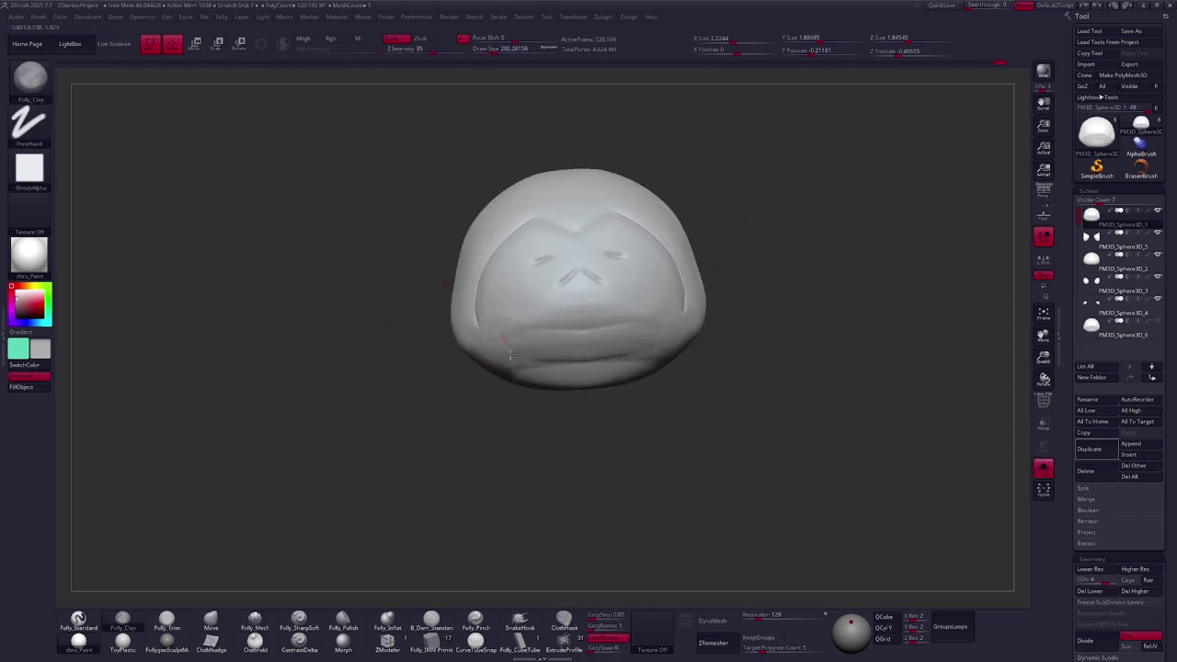
key(space)
mouse_move(851, 376)
right_down()
mouse_move(754, 350)
mouse_move(643, 281)
mouse_move(741, 469)
mouse_move(657, 315)
mouse_move(652, 250)
mouse_move(704, 270)
mouse_move(796, 414)
right_up()
key(Down)
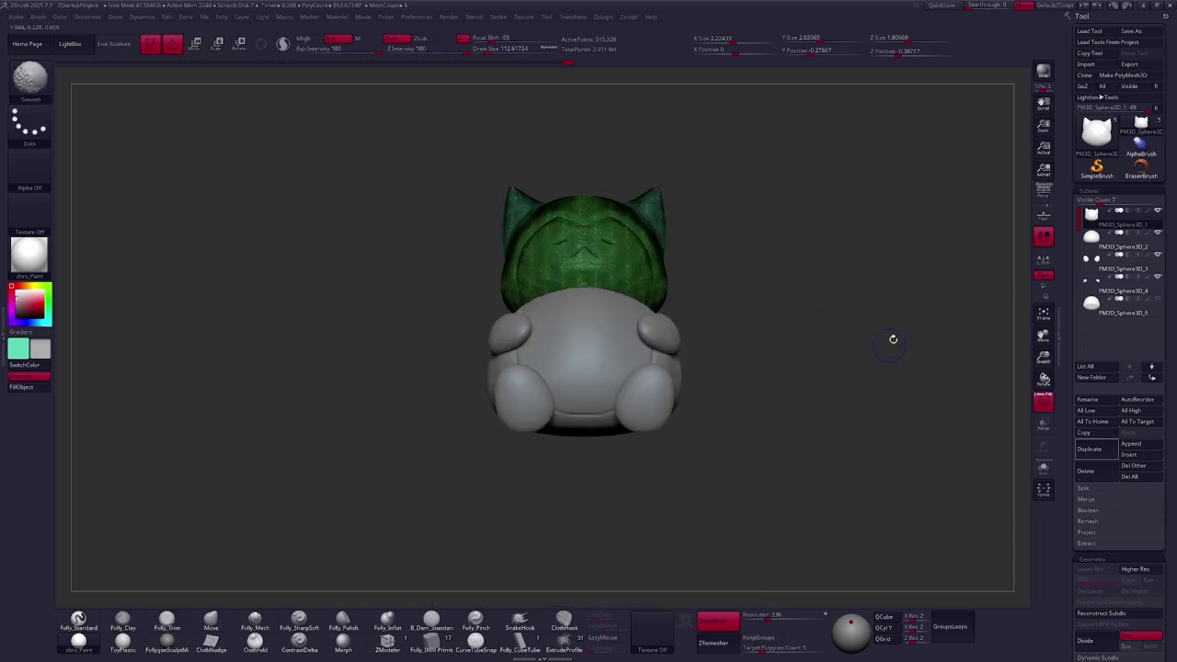
Reshape the body with the Move and Folly_Clay brushes.
right_drag(888, 343, 834, 371)
right_drag(750, 367, 988, 267)
key(b)
key(m)
key(v)
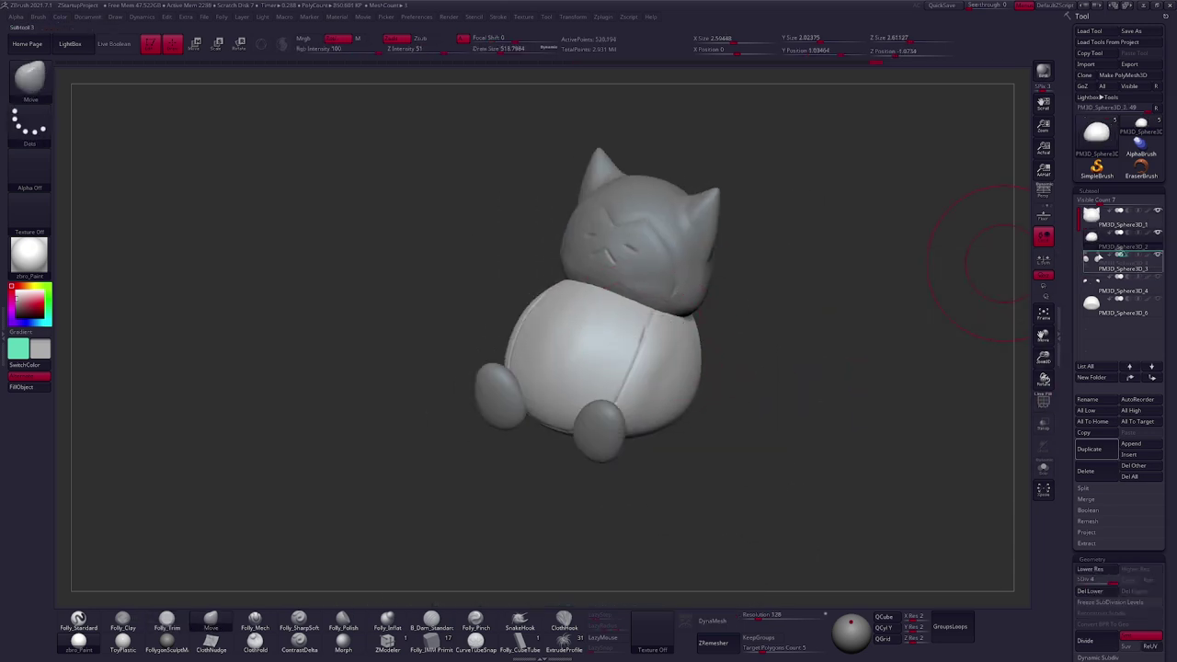
mouse_move(662, 329)
right_down()
mouse_move(659, 371)
mouse_move(788, 407)
mouse_move(689, 361)
right_up()
right_drag(622, 339, 632, 392)
key(b)
key(c)
key(l)
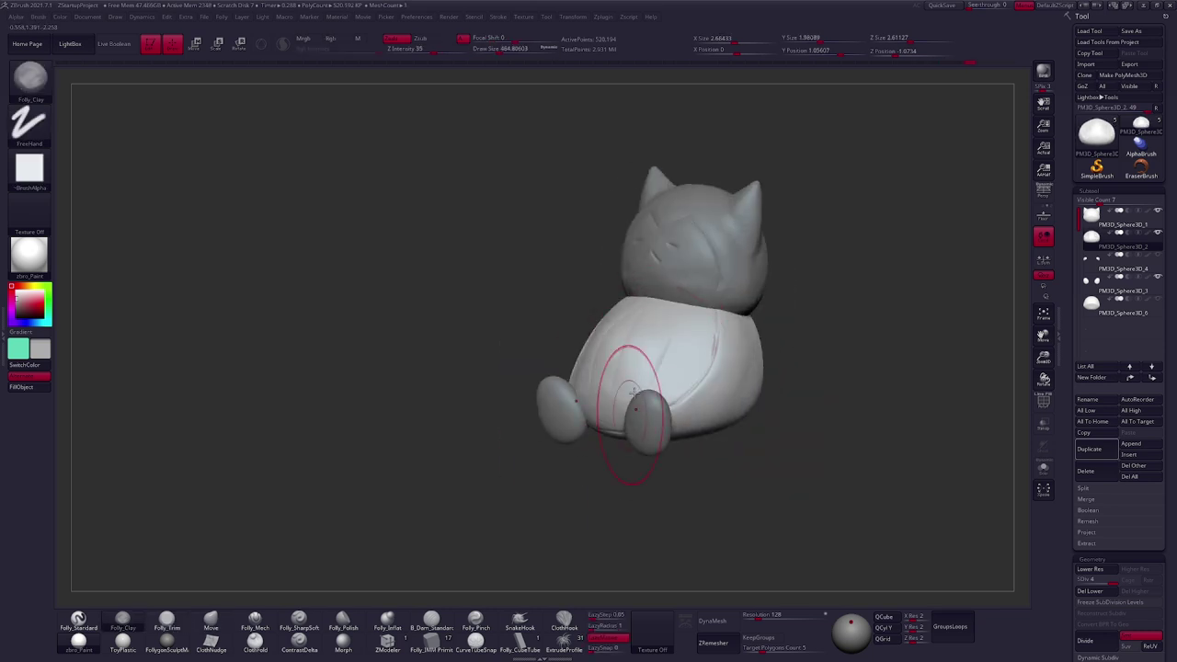
key(b)
key(m)
key(v)
Polish and smooth the body surface, including the underside.
right_drag(713, 323, 486, 570)
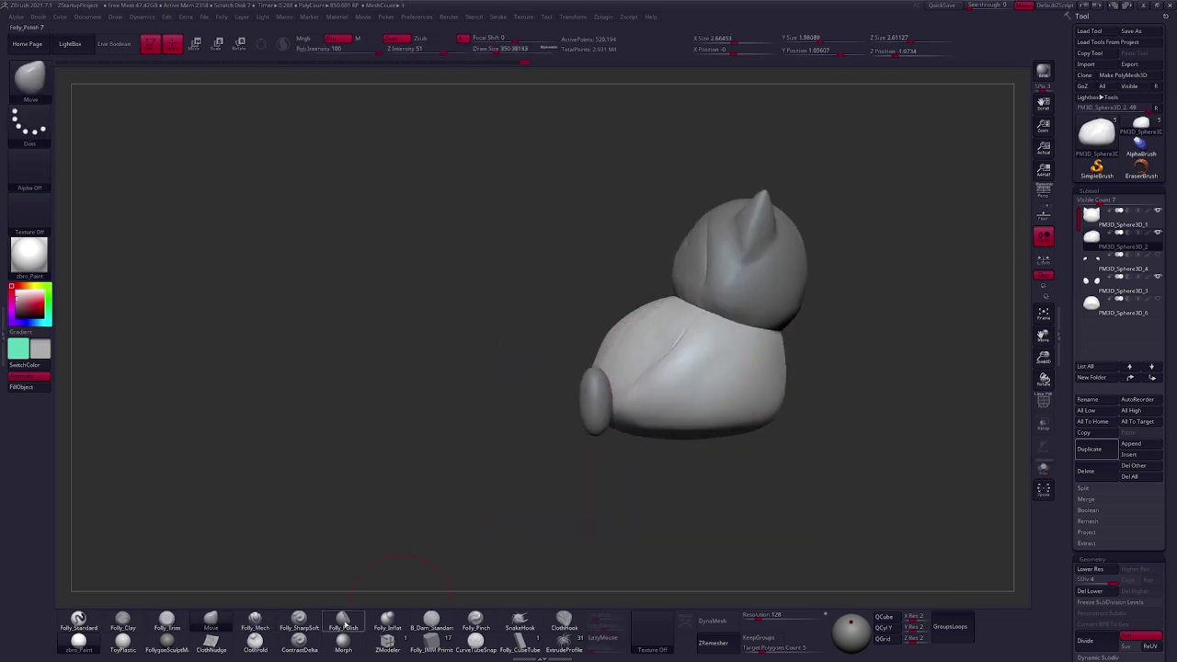
click(342, 622)
right_drag(551, 515, 642, 381)
mouse_move(703, 473)
right_down()
mouse_move(743, 454)
mouse_move(775, 415)
mouse_move(730, 428)
right_up()
key(b)
key(m)
key(v)
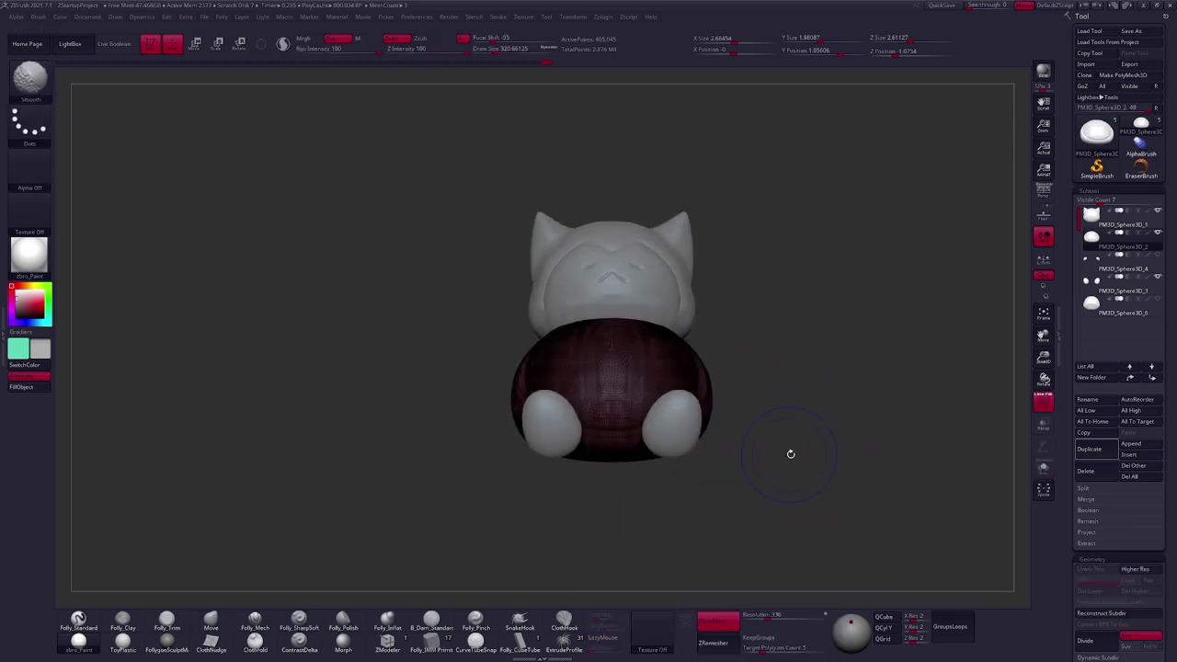
shift+right_drag(790, 453, 800, 458)
Select the arms and adjust their position with Transpose.
click(1099, 265)
key(w)
drag(647, 274, 810, 263)
key(q)
mouse_move(625, 413)
right_down()
mouse_move(669, 368)
mouse_move(696, 393)
mouse_move(709, 355)
mouse_move(729, 458)
mouse_move(648, 425)
mouse_move(688, 267)
mouse_move(743, 297)
right_up()
Isolate the body, mark off the belly patch with polygroups, then unhide all.
alt+click(733, 331)
key(ctrl+shift+s)
mouse_move(699, 340)
right_down()
mouse_move(786, 285)
mouse_move(809, 389)
mouse_move(1006, 398)
mouse_move(809, 386)
mouse_move(804, 319)
right_up()
key(ctrl+shift+s)
key(shift+f)
ctrl+shift+click(830, 274)
key(shift+f)
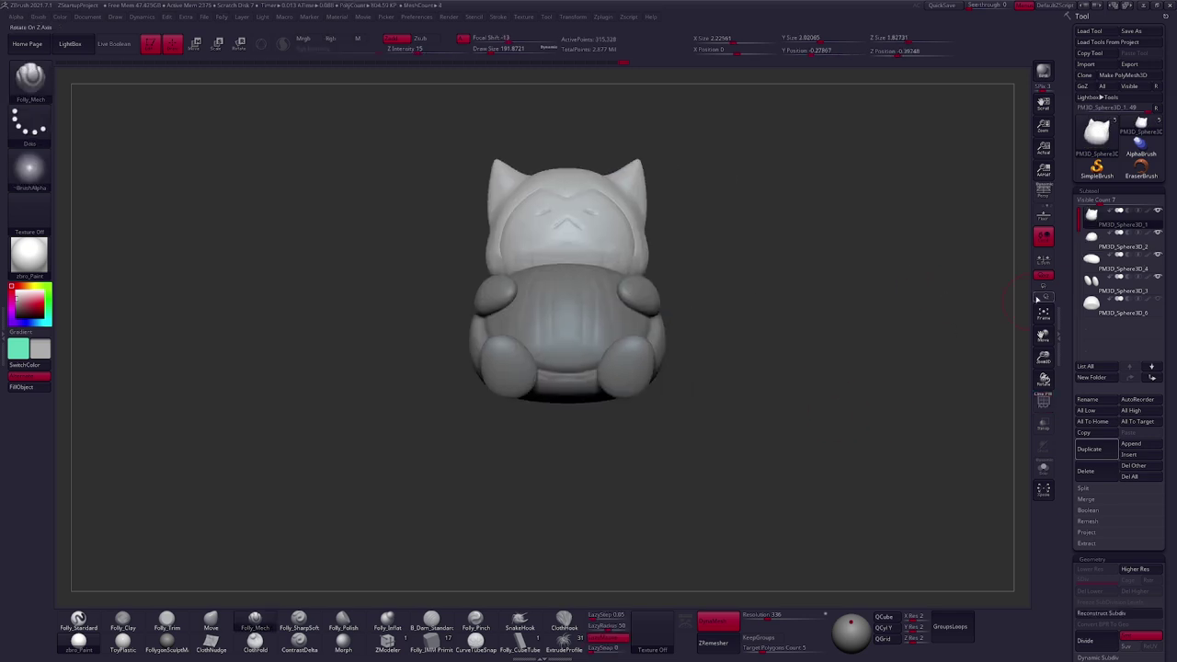
Select the head, set cream as main colour and lasso-mask the head's left side.
right_drag(843, 415, 1043, 377)
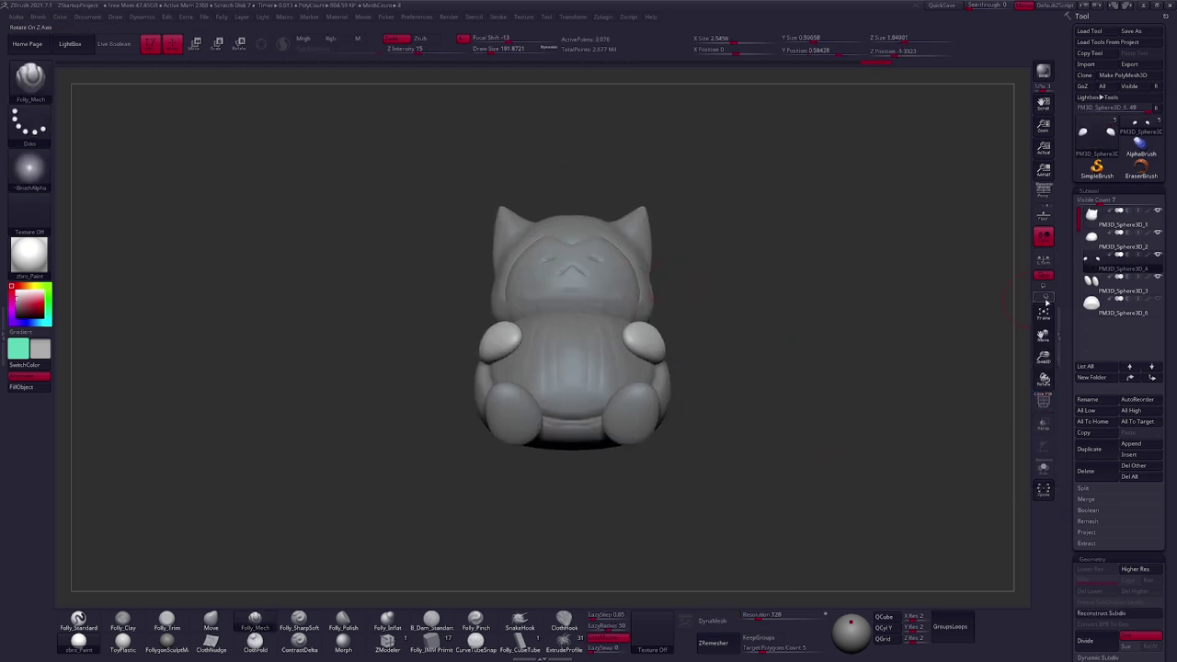
click(1117, 219)
click(40, 293)
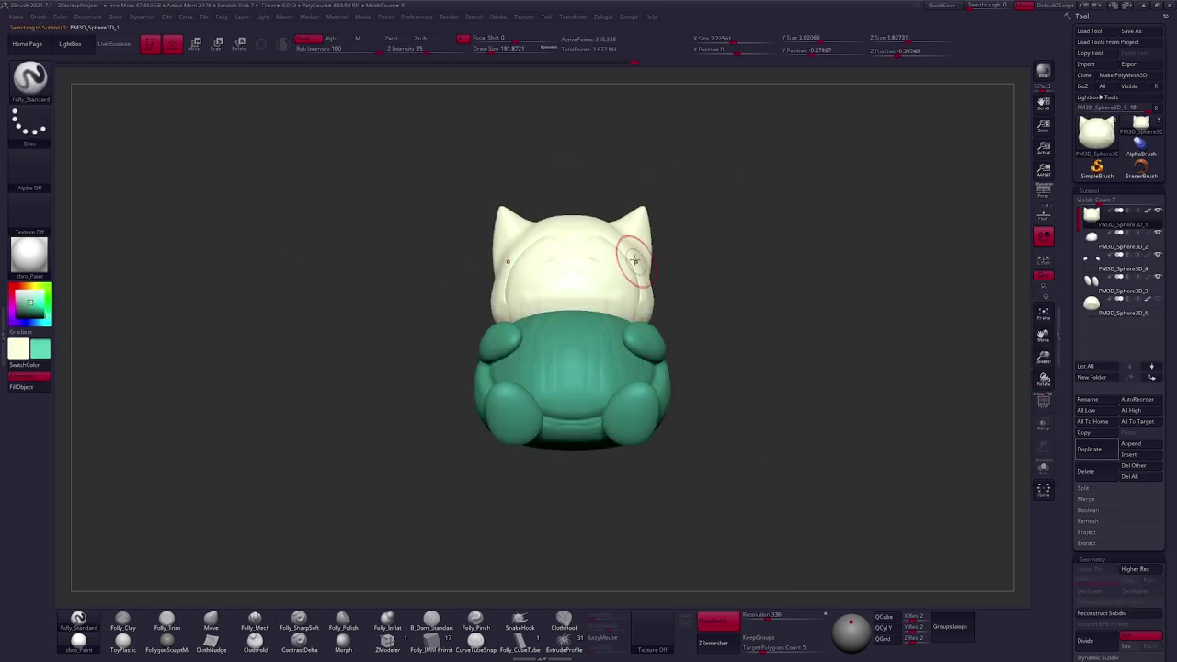
mouse_move(609, 310)
right_down()
mouse_move(538, 266)
mouse_move(701, 261)
right_up()
ctrl+drag(701, 261, 699, 87)
right_drag(763, 386, 828, 443)
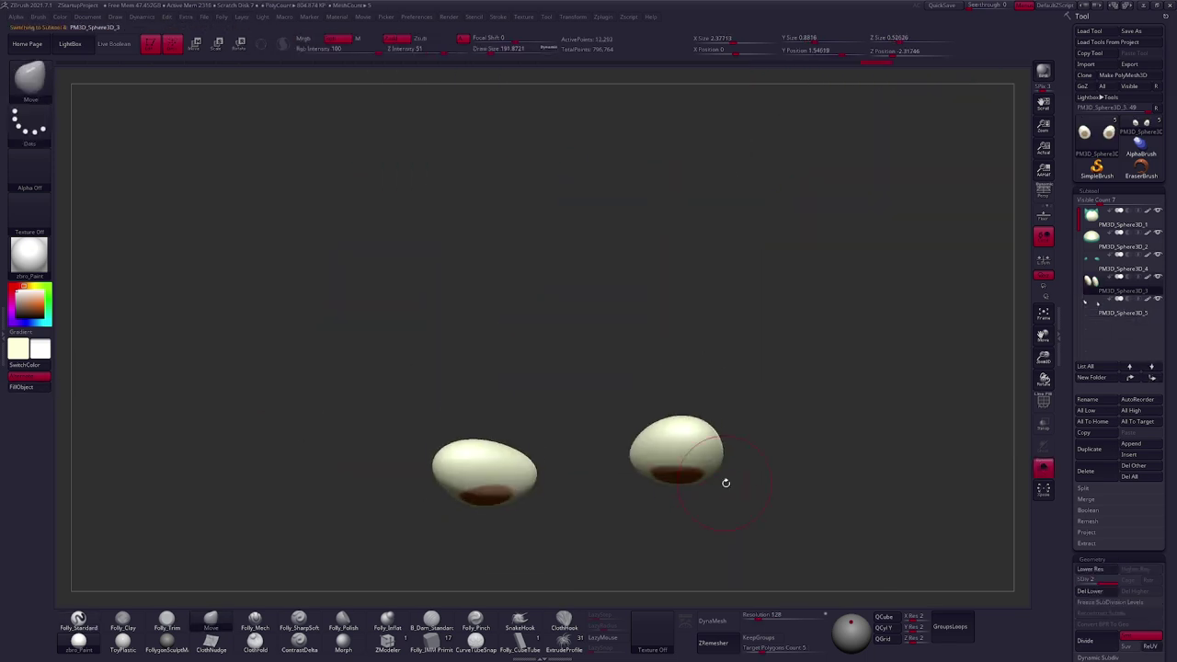
Mask a claw region on the feet and turn the model to a side view.
ctrl+drag(632, 429, 781, 436)
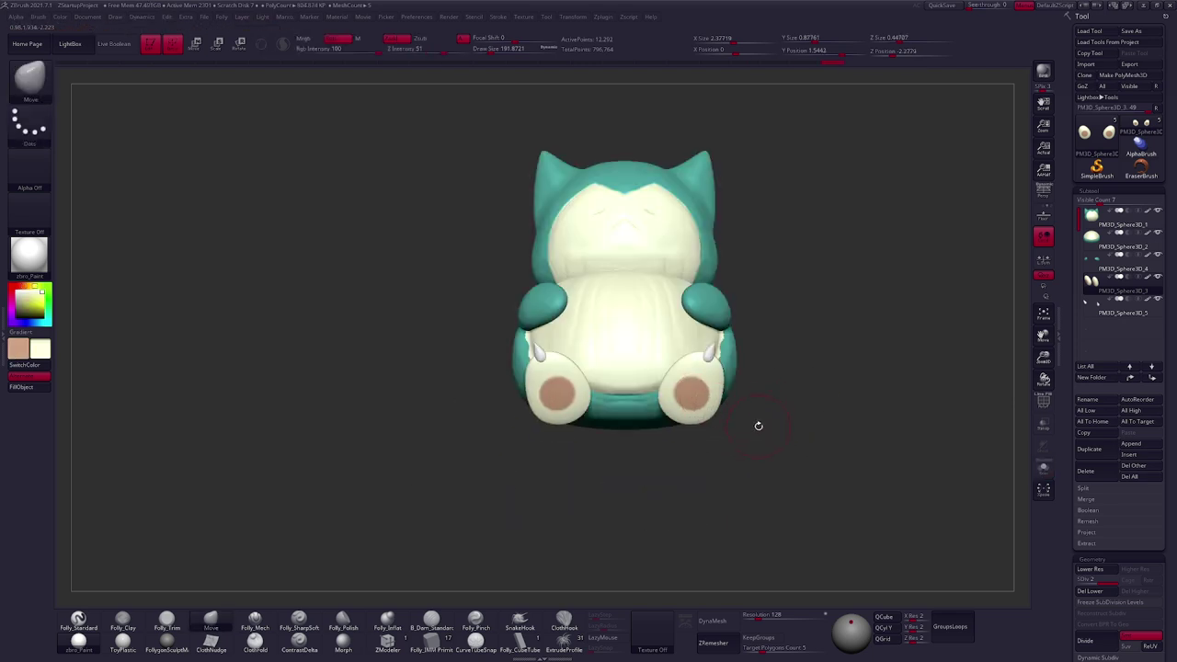
mouse_move(745, 478)
mouse_down()
mouse_move(712, 432)
mouse_move(725, 478)
mouse_move(848, 447)
mouse_move(788, 422)
mouse_move(797, 402)
mouse_up()
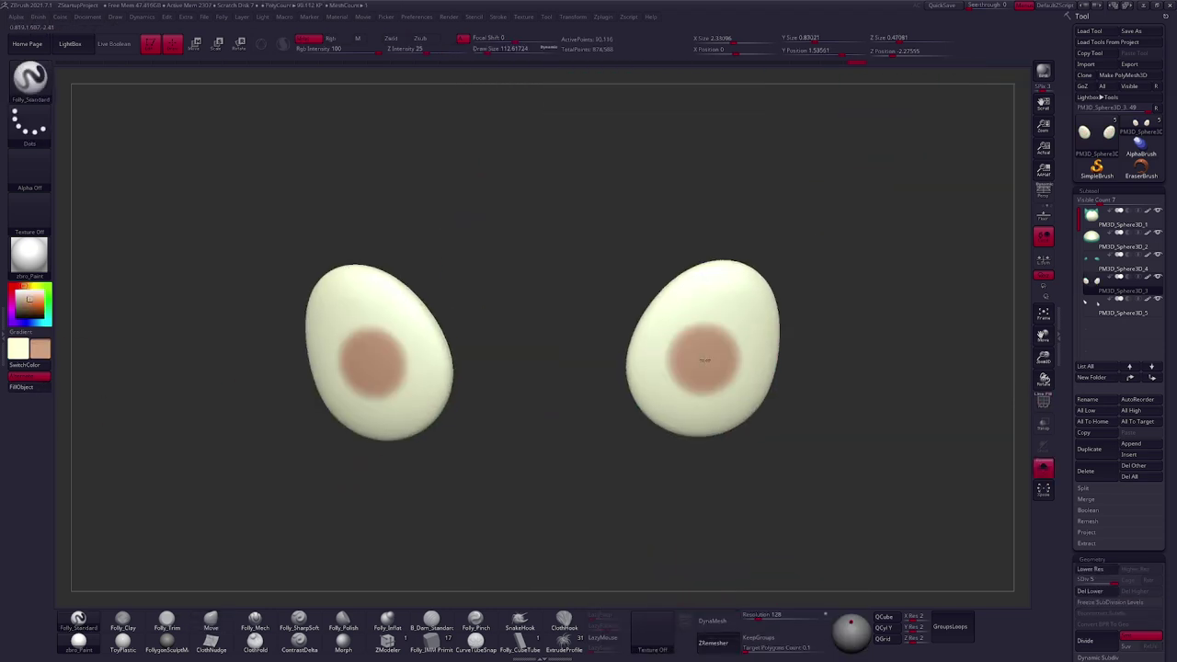
mouse_move(701, 364)
mouse_down()
mouse_move(796, 393)
mouse_move(914, 373)
mouse_up()
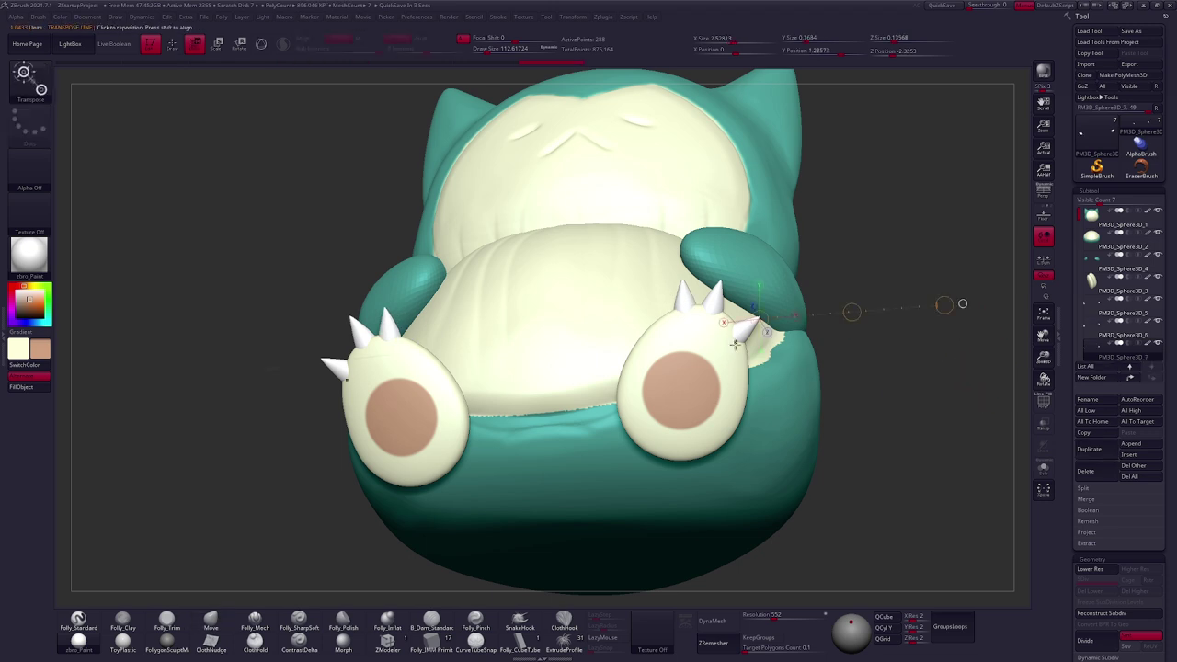
Move the right foot's claws into position with Move Transpose.
drag(867, 275, 890, 341)
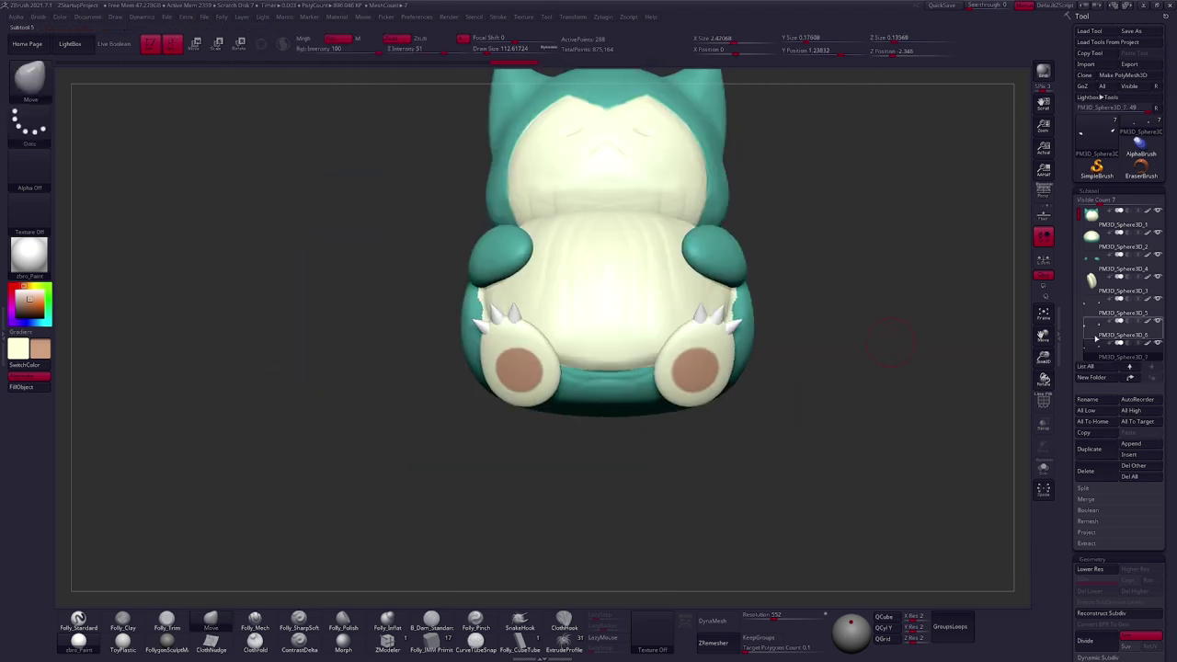
key(w)
drag(717, 320, 669, 446)
mouse_move(841, 366)
alt+mouse_down()
mouse_move(867, 376)
mouse_move(737, 371)
mouse_move(778, 466)
mouse_move(822, 397)
mouse_move(854, 413)
mouse_move(727, 384)
mouse_move(693, 311)
alt+mouse_up()
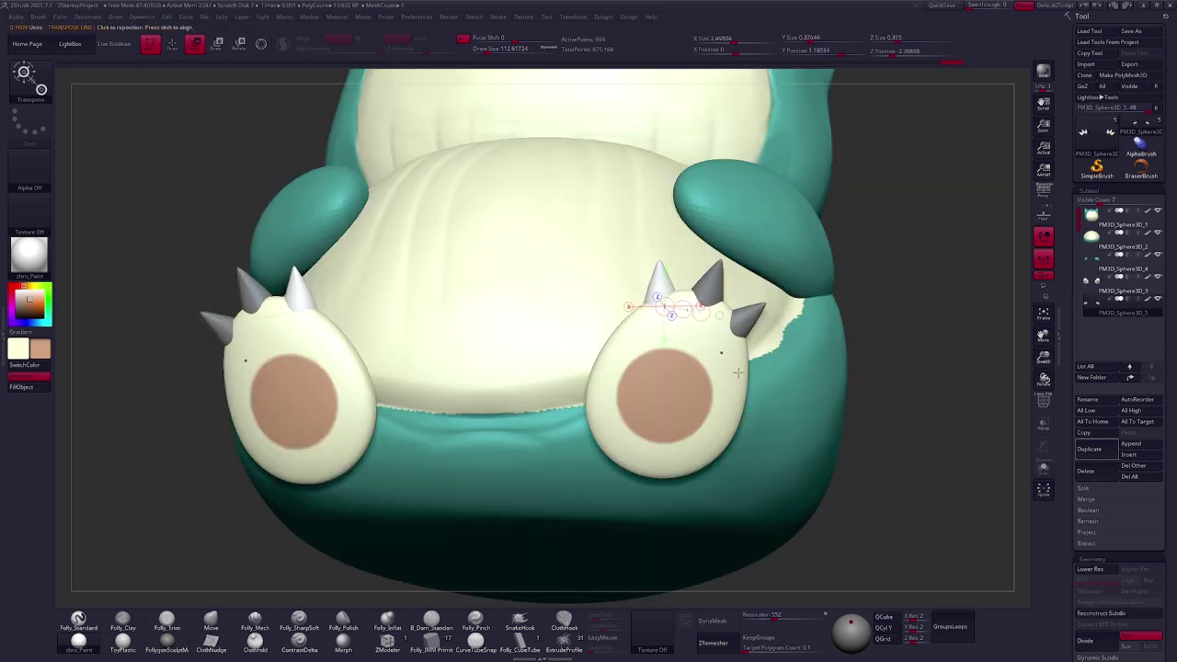
key(q)
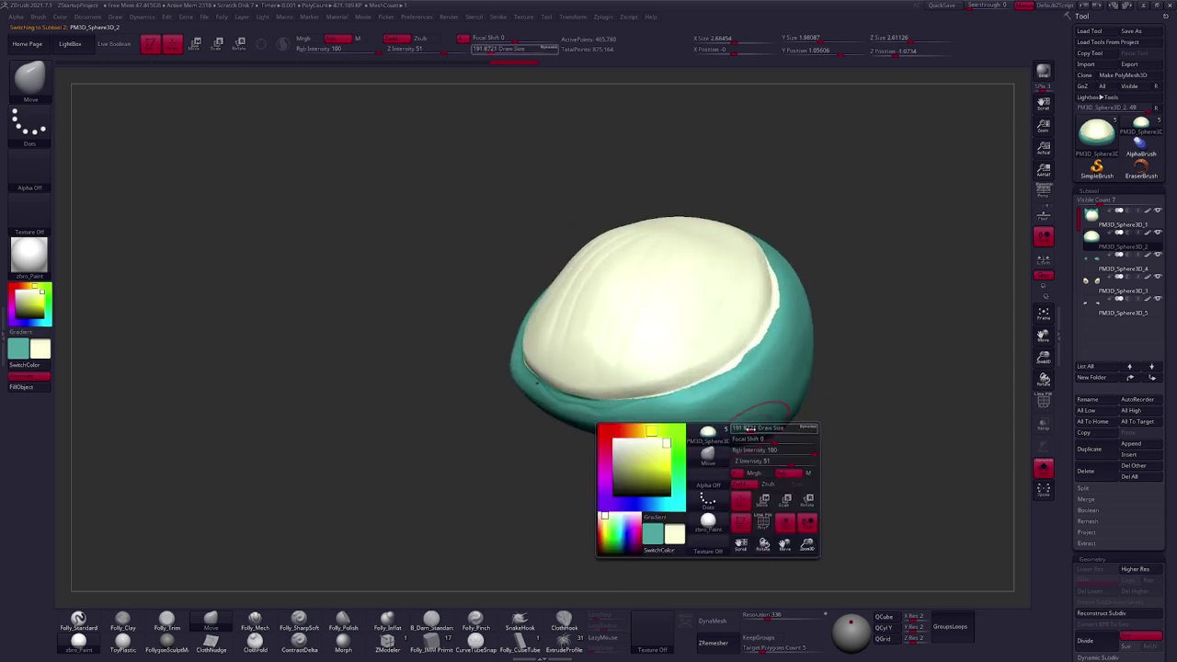
Solo the belly, mask it by polypaint, and drag the cream plate downward.
click(1042, 468)
drag(1066, 413, 1065, 211)
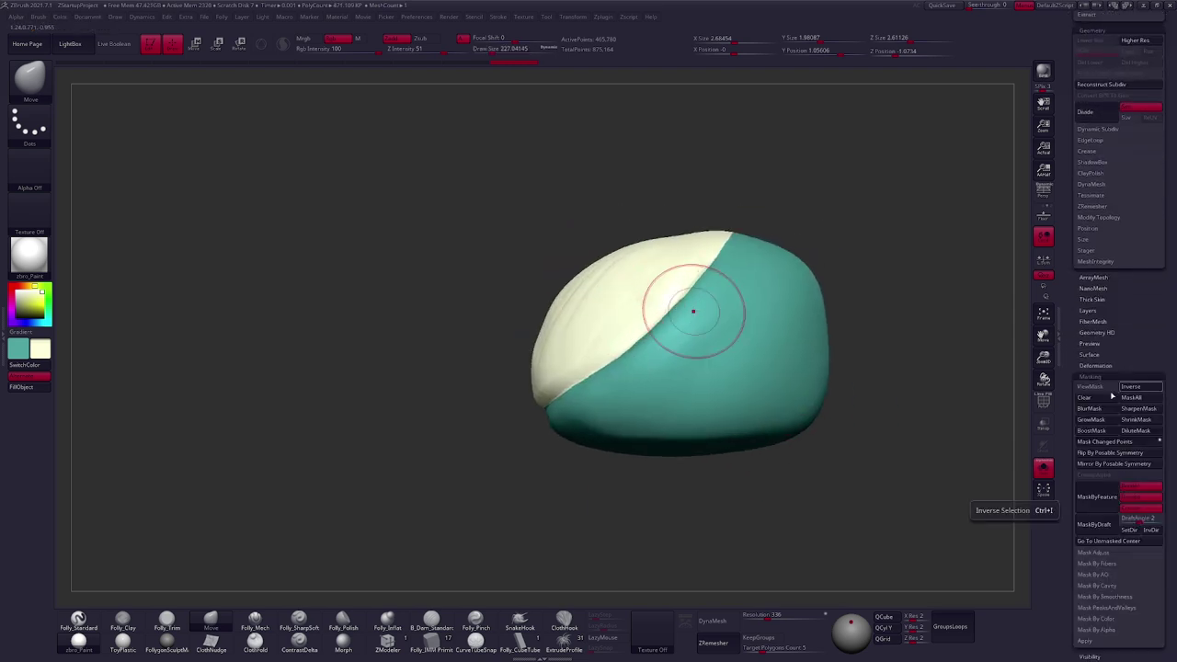
click(1130, 504)
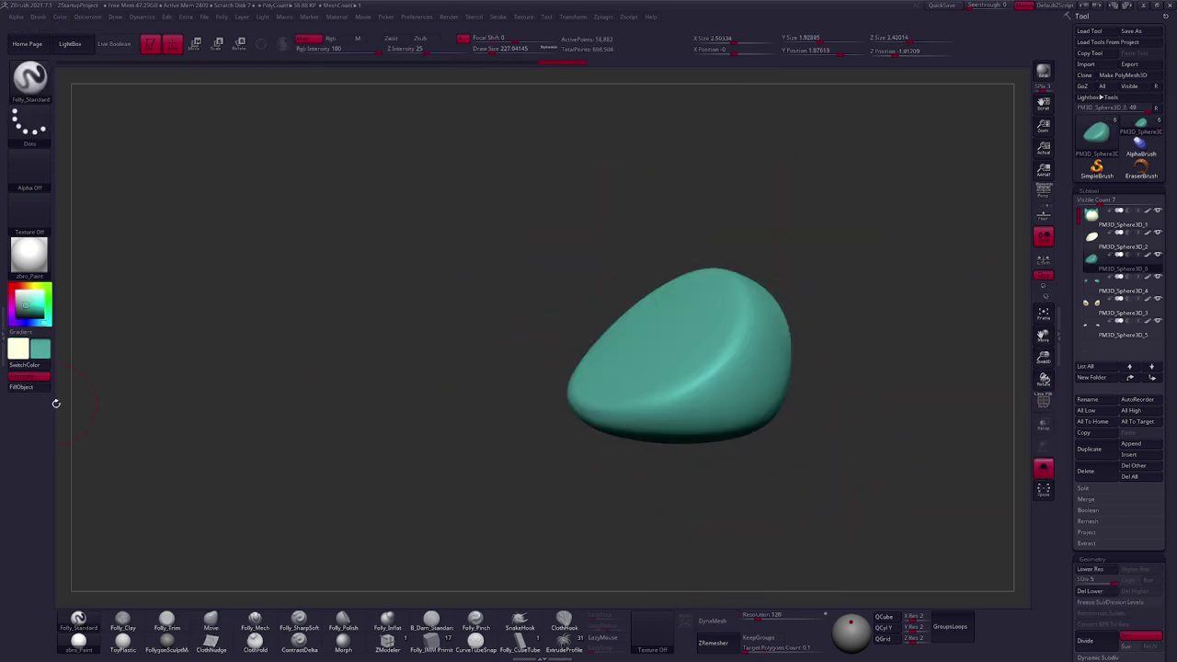
alt+click(777, 411)
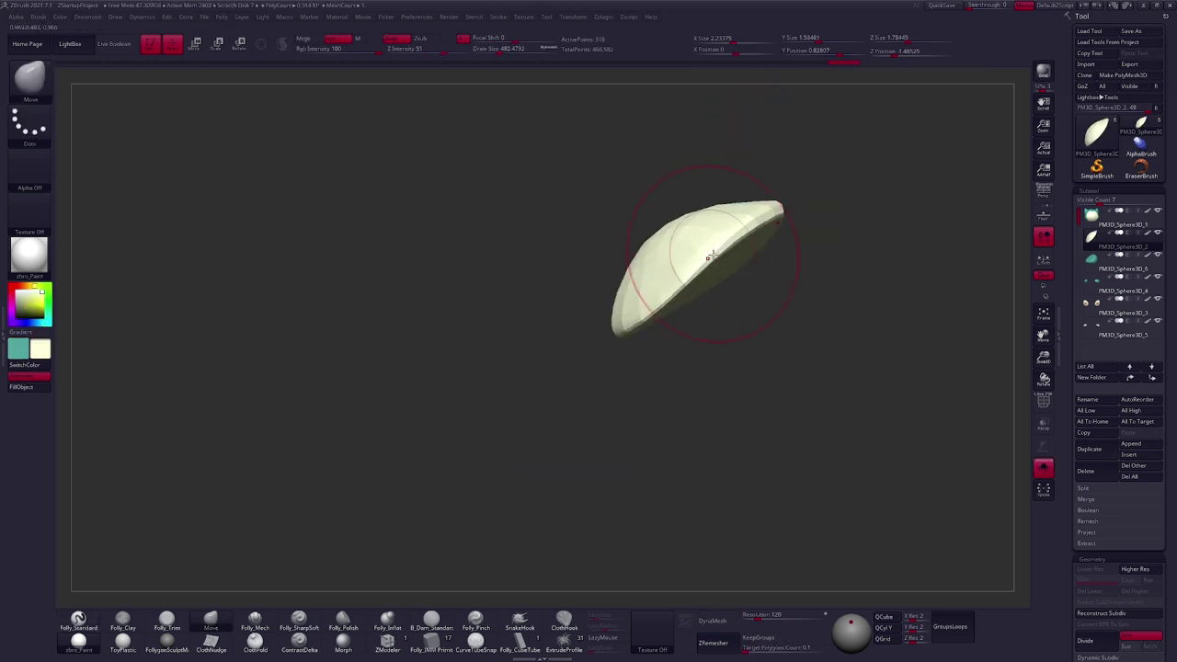
drag(707, 257, 688, 333)
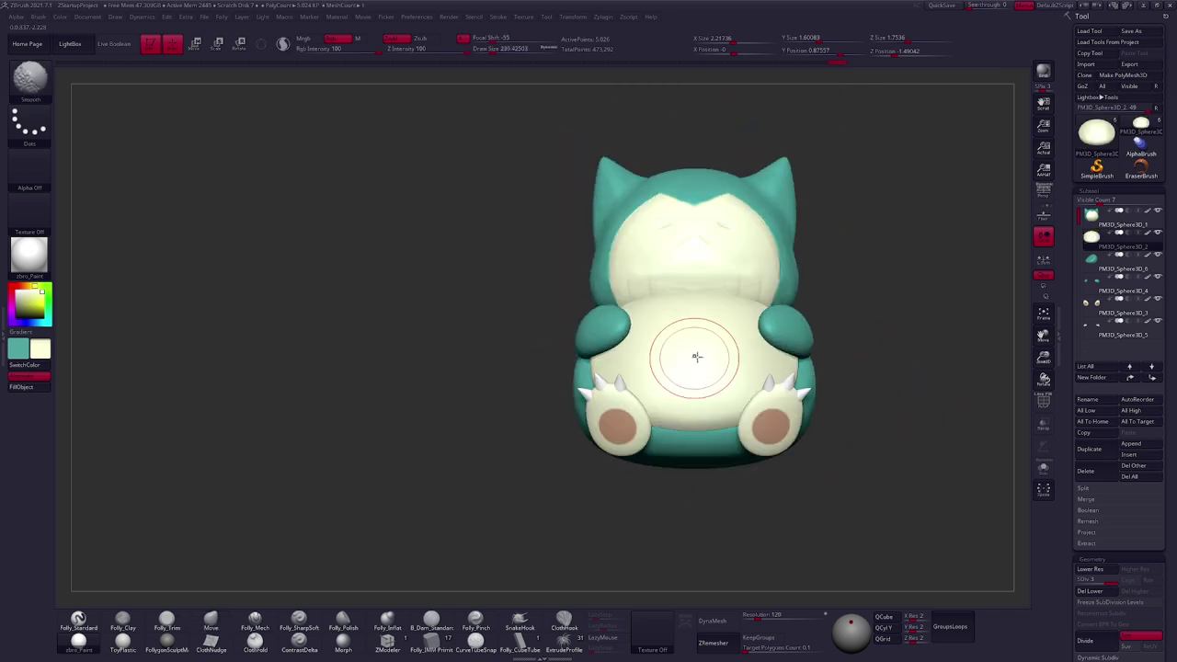
Select the teal body and foot pieces to adjust how the feet sit against the body.
drag(693, 355, 646, 288)
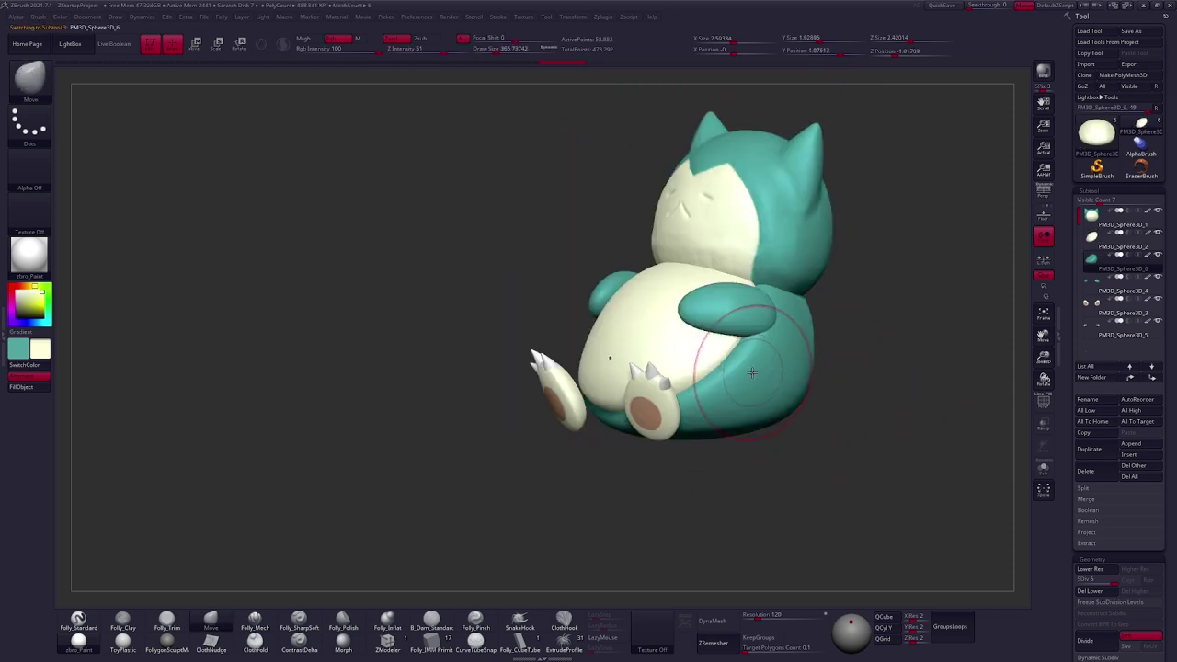
alt+click(645, 288)
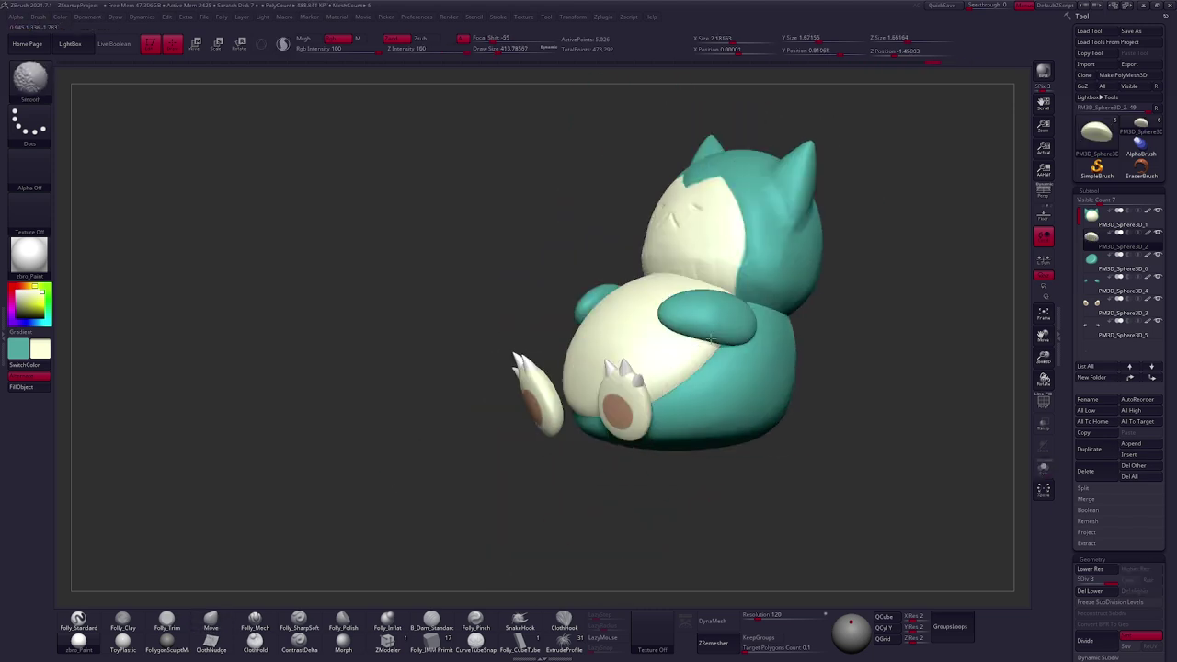
mouse_move(711, 340)
shift+mouse_down()
mouse_move(782, 407)
mouse_move(748, 341)
mouse_move(789, 364)
mouse_move(809, 421)
mouse_move(866, 380)
mouse_move(709, 341)
mouse_move(735, 320)
shift+mouse_up()
alt+click(749, 341)
Solo the head piece with Polyframe, view it from the front, then restore the full model.
alt+click(735, 320)
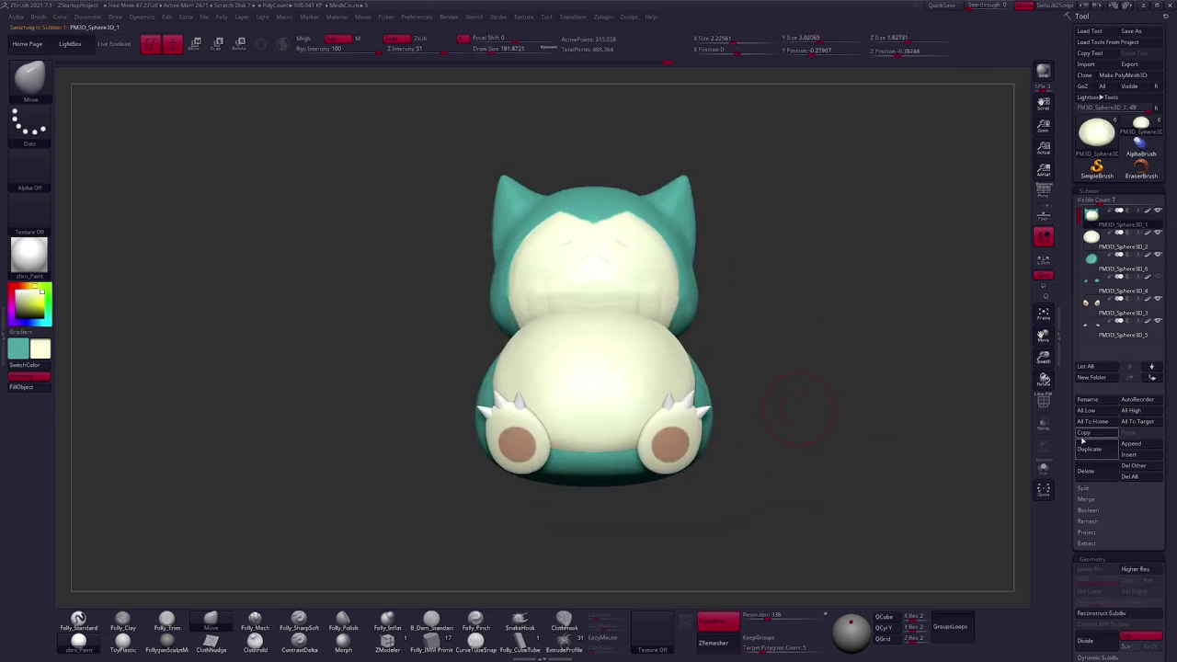
key(shift+f)
mouse_move(618, 441)
mouse_down()
mouse_move(597, 349)
mouse_move(604, 394)
mouse_move(524, 359)
mouse_up()
key(shift+f)
key(shift+f)
Isolate the cream face piece and the teal head shell, viewed from the front.
alt+click(630, 289)
key(space)
click(715, 359)
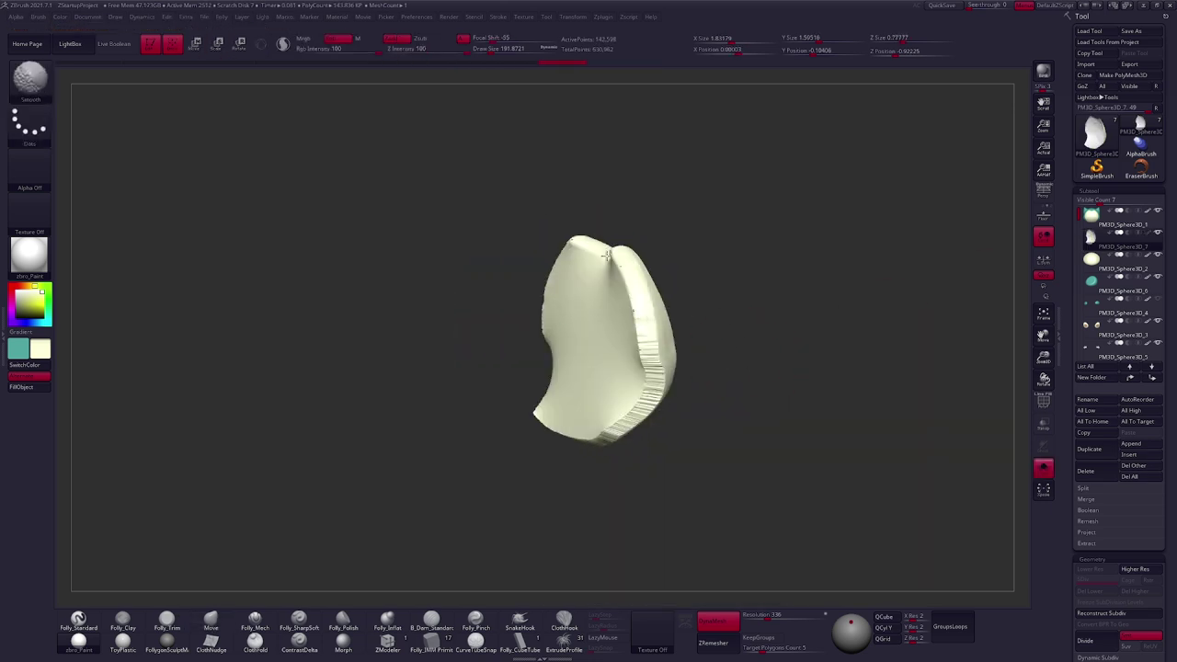
key(space)
click(827, 413)
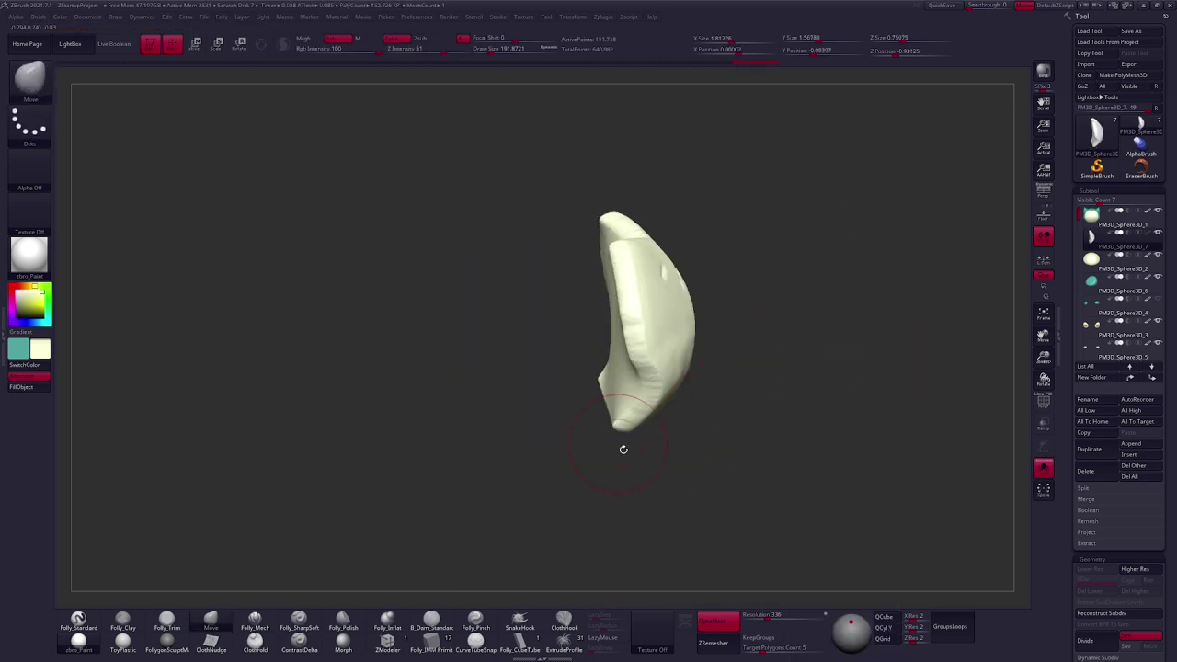
drag(817, 428, 993, 265)
alt+click(910, 303)
mouse_move(862, 355)
mouse_down()
mouse_move(318, 496)
mouse_move(644, 442)
mouse_up()
mouse_move(828, 407)
shift+mouse_down()
mouse_move(775, 460)
mouse_move(726, 386)
shift+mouse_up()
Reshape the cream face piece with the Move brush from a side view.
key(space)
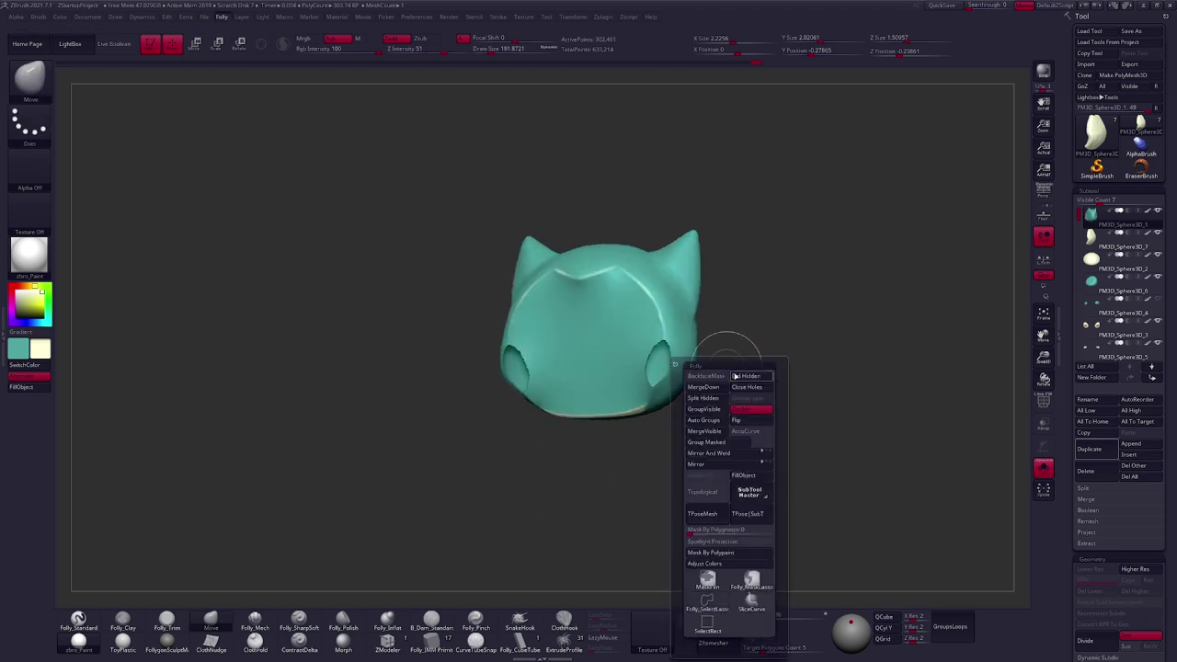
drag(722, 341, 790, 299)
key(b)
key(m)
key(v)
mouse_move(572, 380)
mouse_down()
mouse_move(525, 414)
mouse_move(517, 389)
mouse_move(628, 354)
mouse_move(582, 334)
mouse_move(709, 231)
mouse_up()
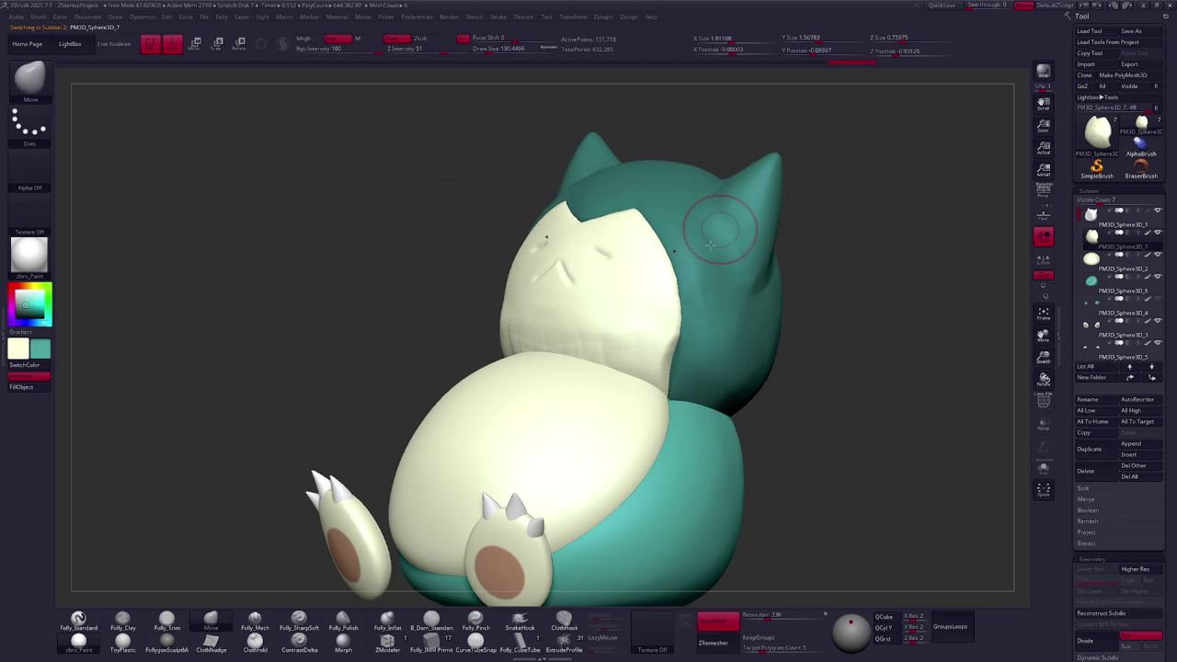
ctrl+shift+click(657, 381)
drag(656, 381, 680, 366)
ctrl+shift+click(830, 429)
Refine the isolated cream ear piece with the Clay brush, then show the full Snorlax.
key(b)
key(c)
key(l)
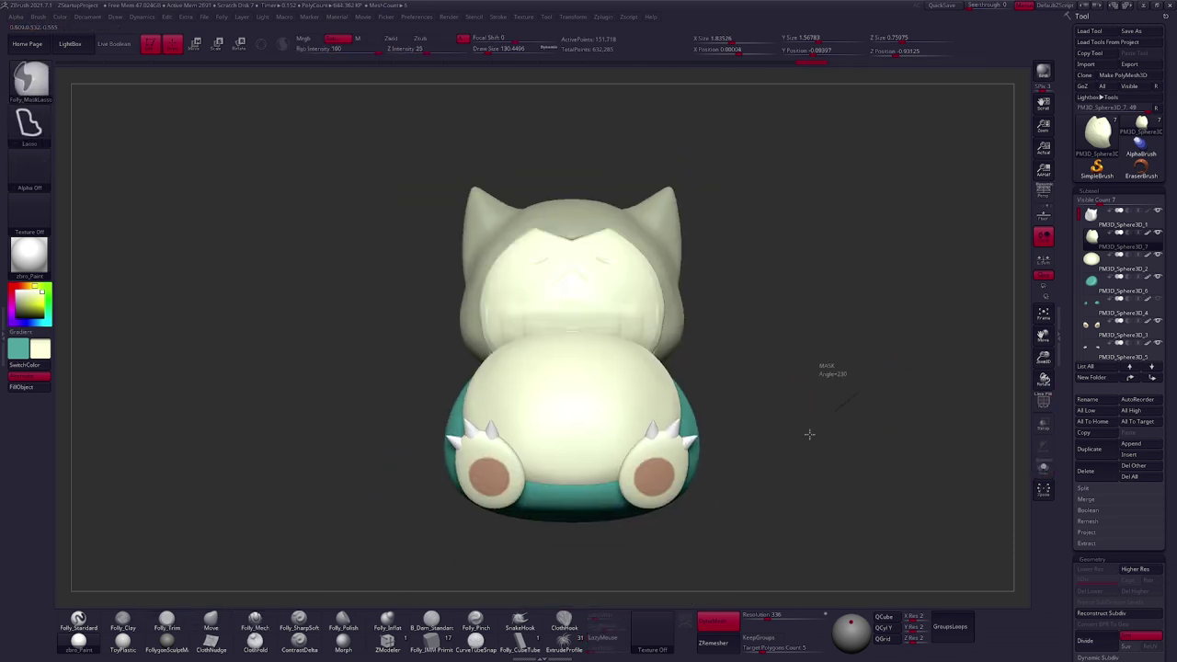
ctrl+shift+click(751, 399)
mouse_move(751, 399)
mouse_down()
mouse_move(657, 248)
mouse_move(736, 321)
mouse_move(762, 420)
mouse_up()
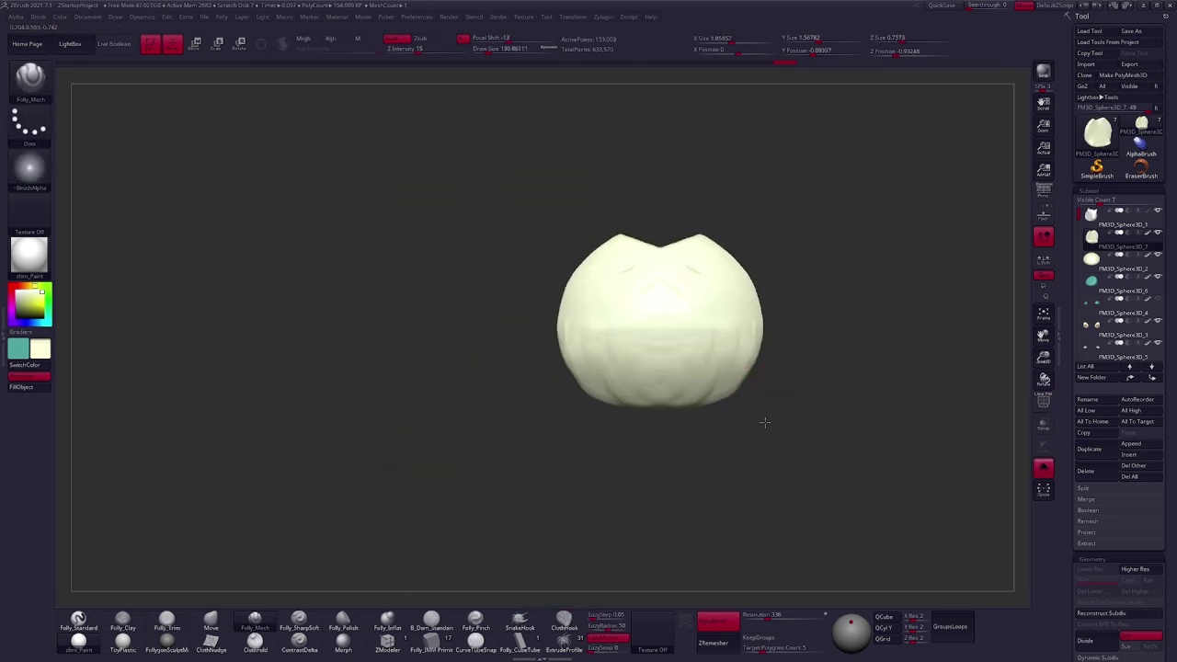
ctrl+shift+click(777, 392)
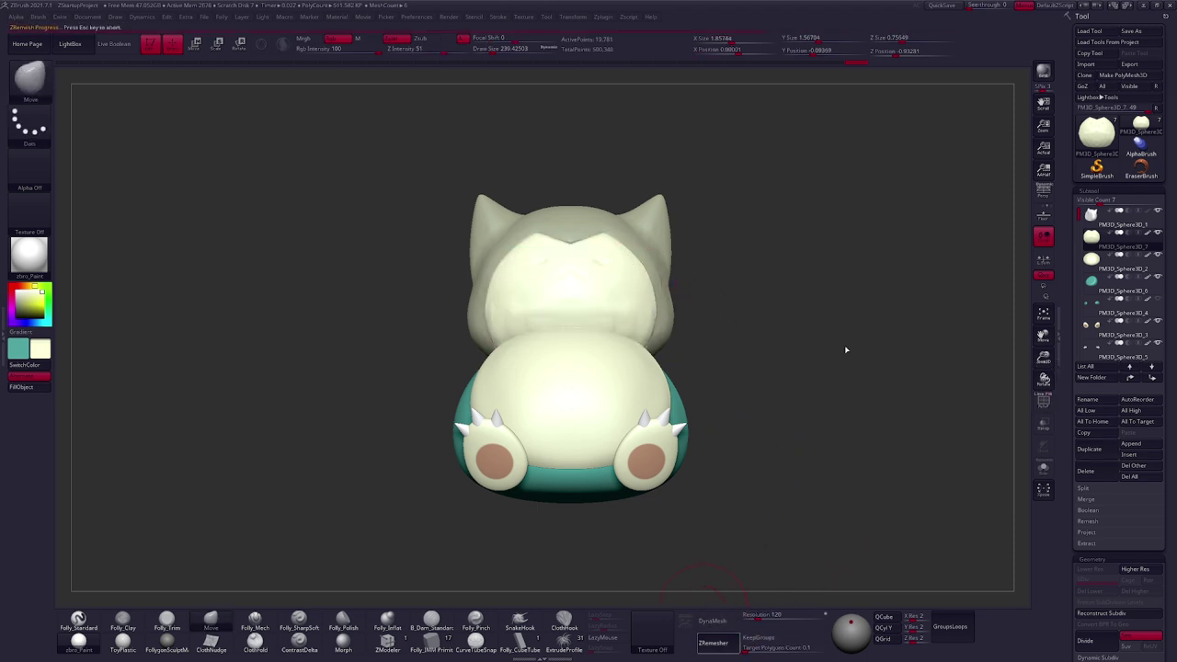
Select the teal head piece and inspect it from rear, top and front views.
click(1090, 237)
drag(698, 515, 770, 543)
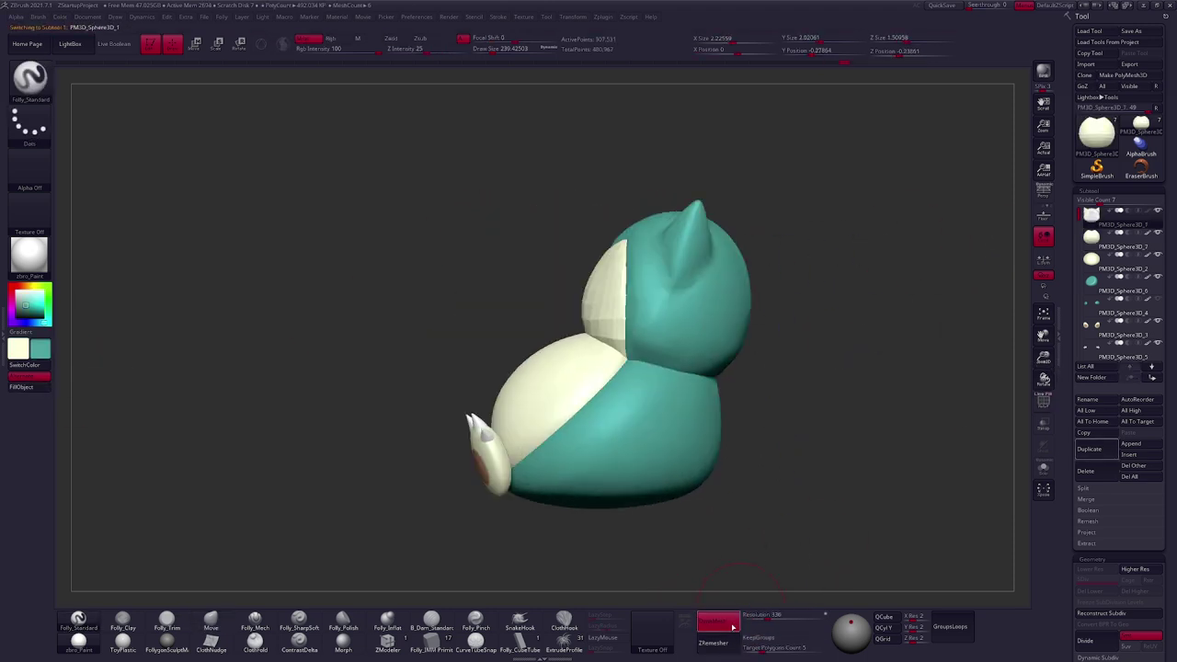
mouse_move(703, 319)
mouse_down()
mouse_move(828, 401)
mouse_move(630, 355)
mouse_up()
mouse_move(656, 394)
mouse_down()
mouse_move(625, 381)
mouse_move(678, 368)
mouse_move(779, 398)
mouse_up()
drag(688, 361, 709, 303)
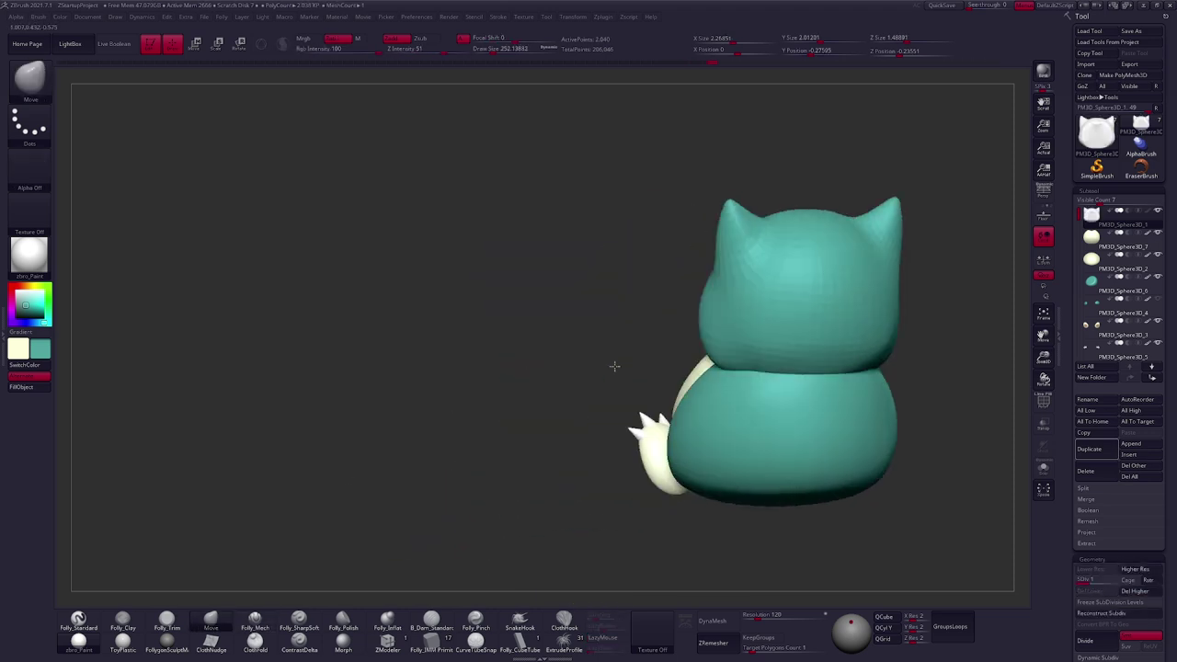
mouse_move(755, 354)
shift+mouse_down()
mouse_move(812, 446)
mouse_move(303, 375)
shift+mouse_up()
mouse_move(820, 414)
mouse_down()
mouse_move(882, 428)
mouse_move(810, 423)
mouse_move(840, 445)
mouse_move(835, 389)
mouse_move(779, 399)
mouse_move(827, 384)
mouse_move(709, 420)
mouse_move(678, 367)
mouse_move(816, 349)
mouse_up()
Use Move and Transpose to lift a teal arm up beside the head.
key(b)
key(m)
key(v)
key(w)
mouse_move(799, 389)
mouse_down()
mouse_move(764, 451)
mouse_move(696, 394)
mouse_up()
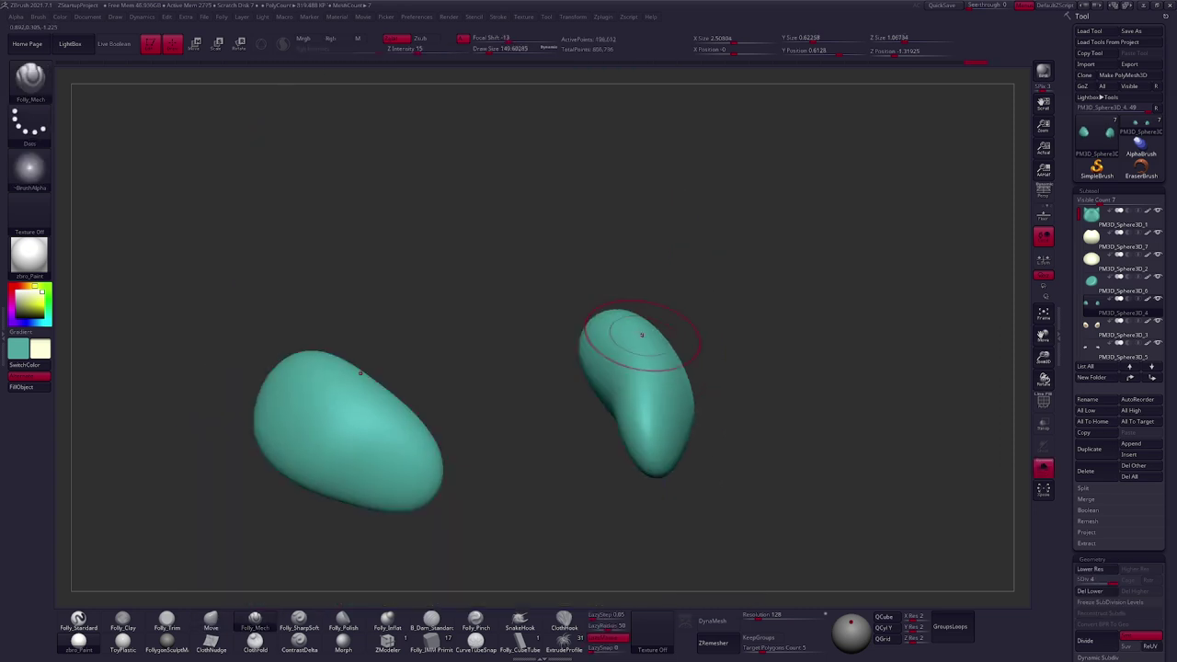
mouse_move(641, 333)
mouse_down()
mouse_move(788, 309)
mouse_move(717, 470)
mouse_move(668, 424)
mouse_up()
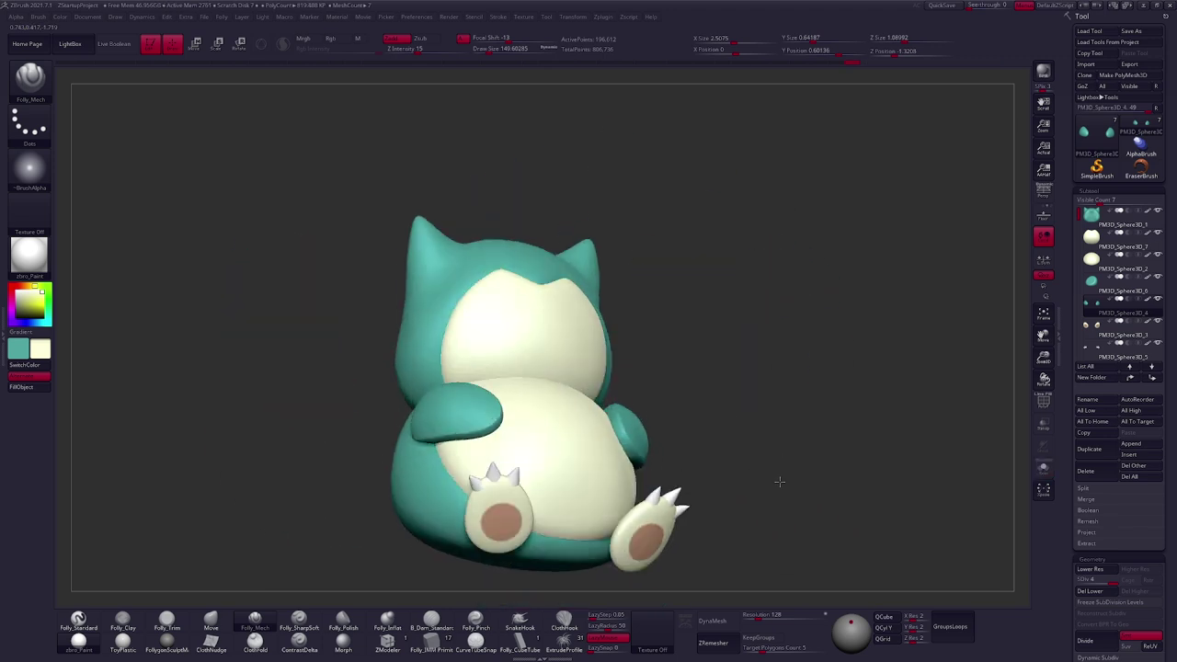
Inspect the model from three-quarter views and isolate a teal body piece briefly.
drag(778, 481, 737, 417)
drag(790, 450, 671, 443)
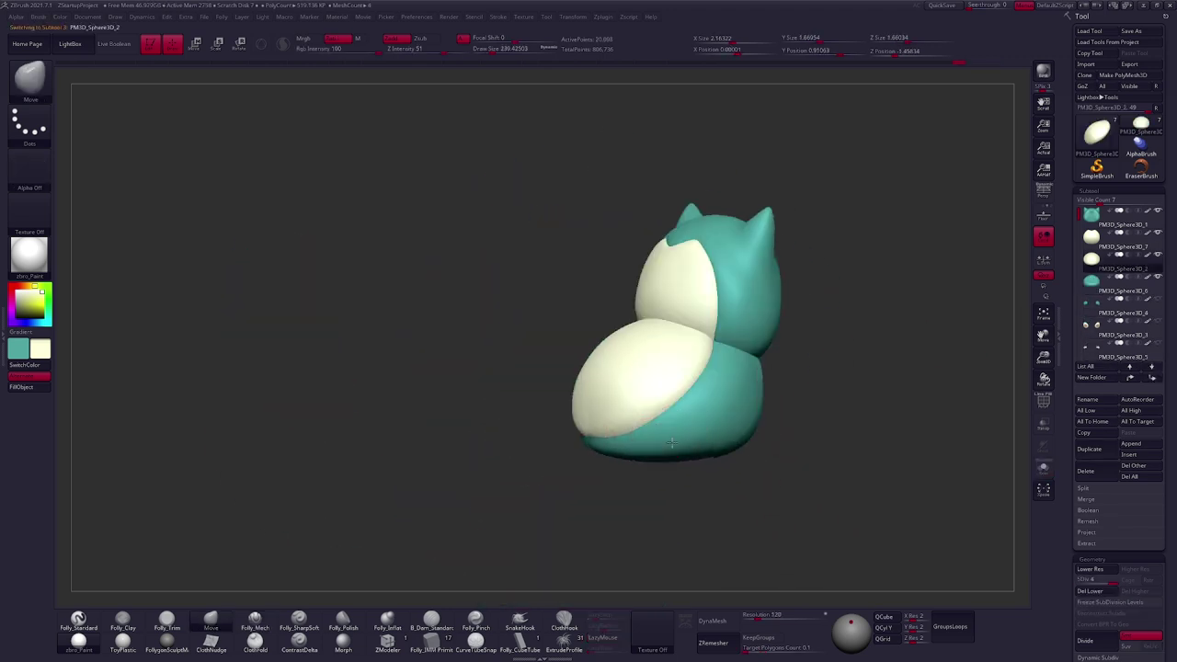
mouse_move(777, 385)
mouse_down()
mouse_move(690, 433)
mouse_move(688, 394)
mouse_move(744, 400)
mouse_move(551, 394)
mouse_move(623, 442)
mouse_move(762, 315)
mouse_move(695, 381)
mouse_move(696, 307)
mouse_move(706, 323)
mouse_move(585, 518)
mouse_move(704, 381)
mouse_move(671, 404)
mouse_move(685, 368)
mouse_move(656, 384)
mouse_move(793, 402)
mouse_move(778, 454)
mouse_move(756, 442)
mouse_up()
right_click(725, 395)
right_click(706, 324)
ctrl+shift+click(656, 384)
ctrl+shift+click(775, 397)
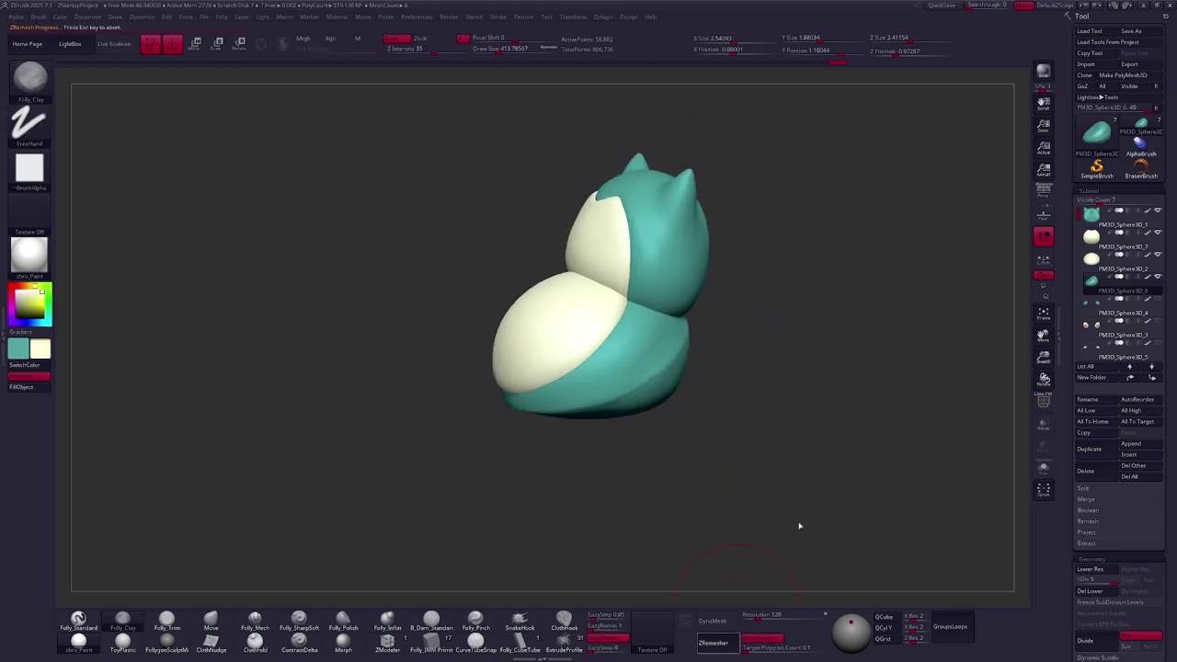
Remesh the body and recolour its red section teal.
key(v)
drag(799, 526, 770, 444)
click(713, 642)
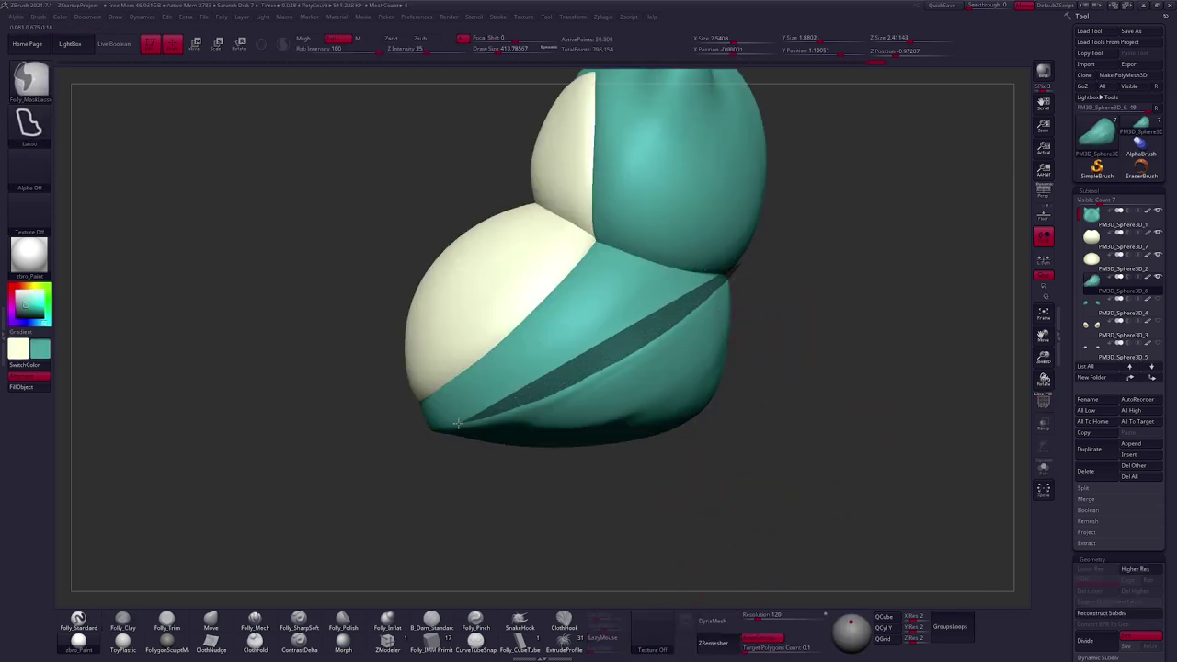
mouse_move(751, 583)
mouse_down()
mouse_move(877, 491)
mouse_move(582, 518)
mouse_up()
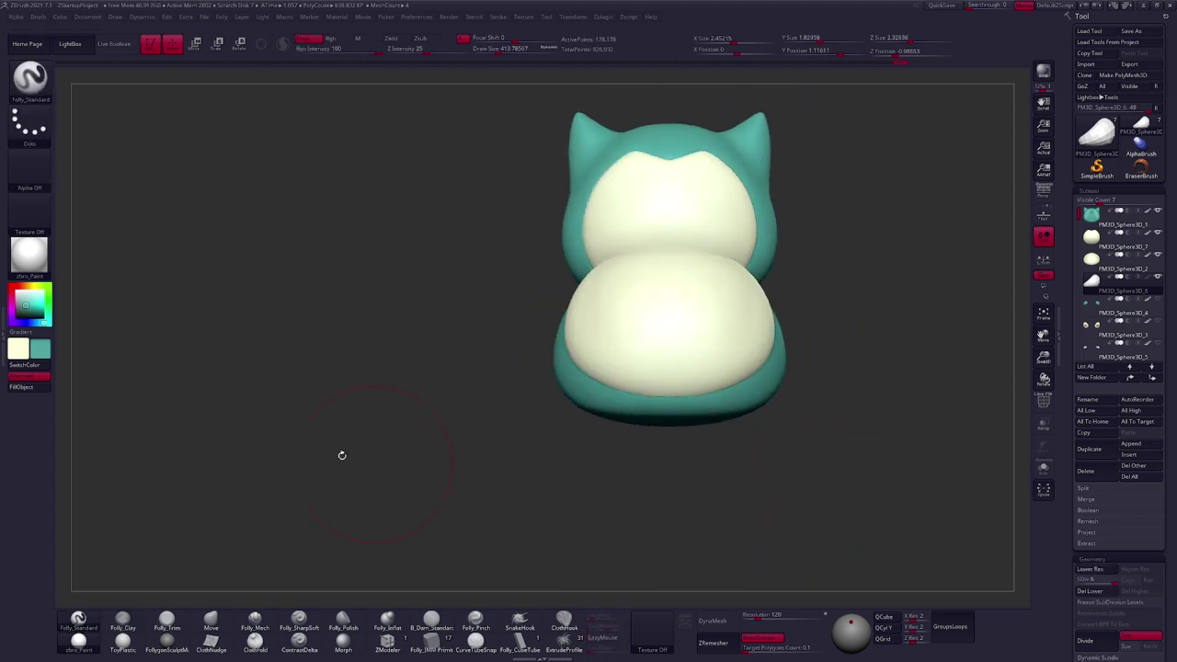
mouse_move(799, 460)
mouse_down()
mouse_move(1014, 231)
mouse_move(877, 388)
mouse_up()
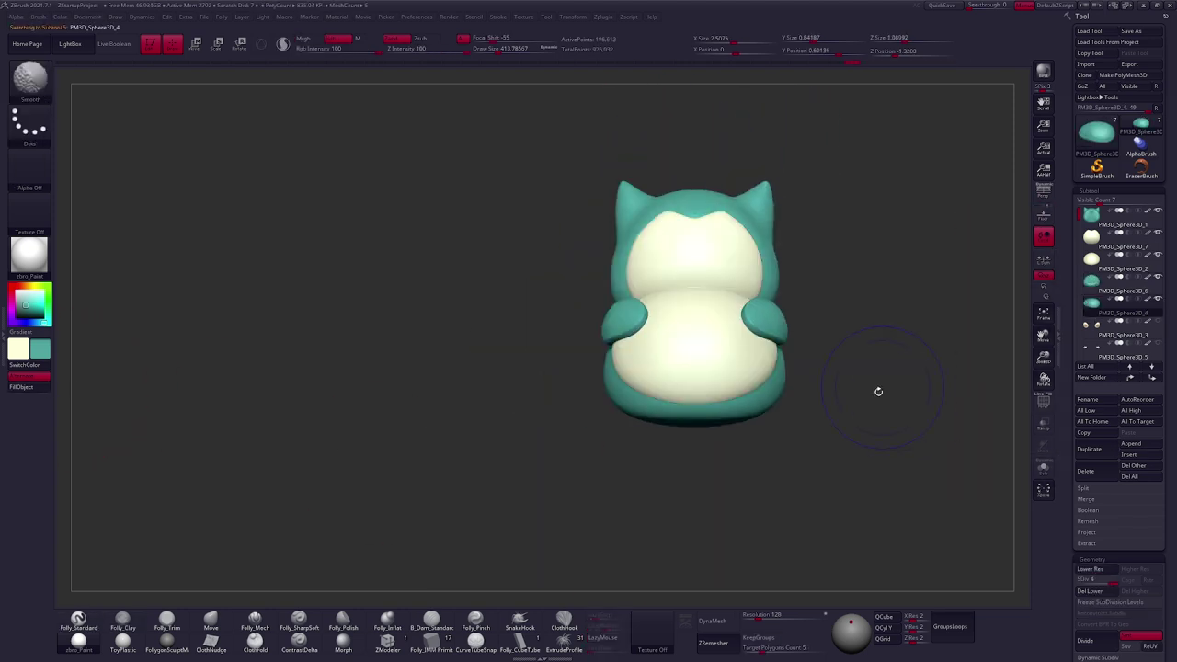
Make PM3D_Sphere3D_4 the active piece and switch to the Move brush.
alt+click(731, 348)
key(b)
key(m)
key(v)
mouse_move(730, 348)
mouse_down()
mouse_move(680, 395)
mouse_move(788, 373)
mouse_move(886, 326)
mouse_move(822, 341)
mouse_move(850, 366)
mouse_move(667, 462)
mouse_move(707, 509)
mouse_move(755, 397)
mouse_up()
Solo the two feet, scale them into place at the front base, then unhide all.
key(shift+f)
ctrl+shift+click(851, 405)
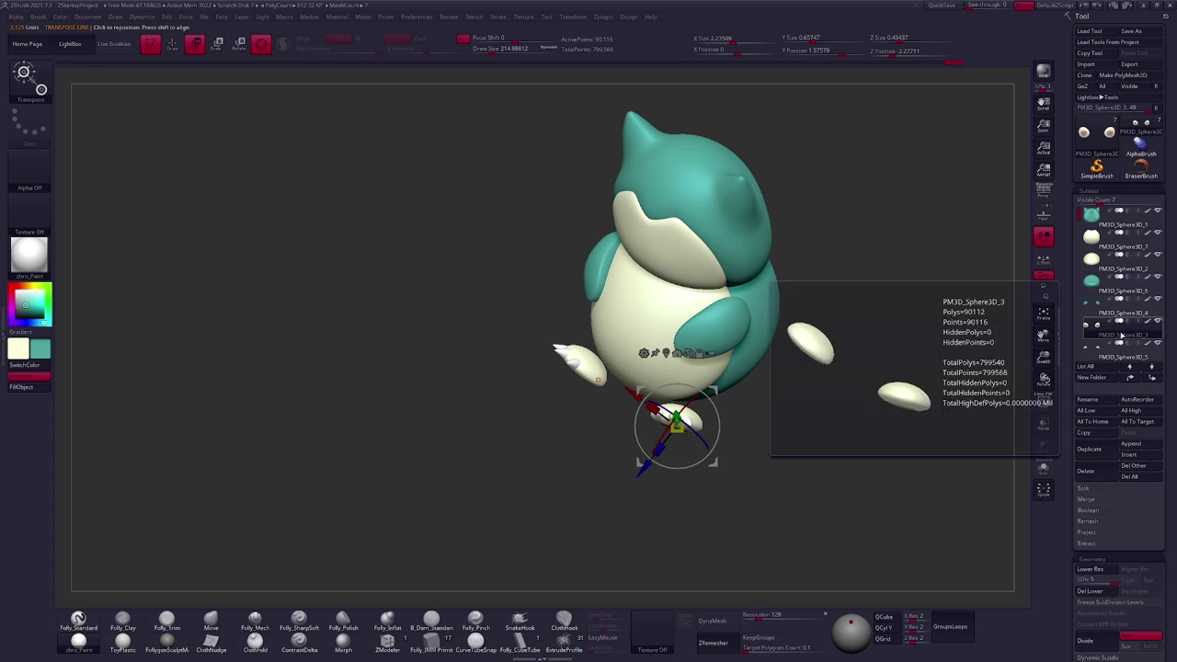
drag(710, 459, 714, 462)
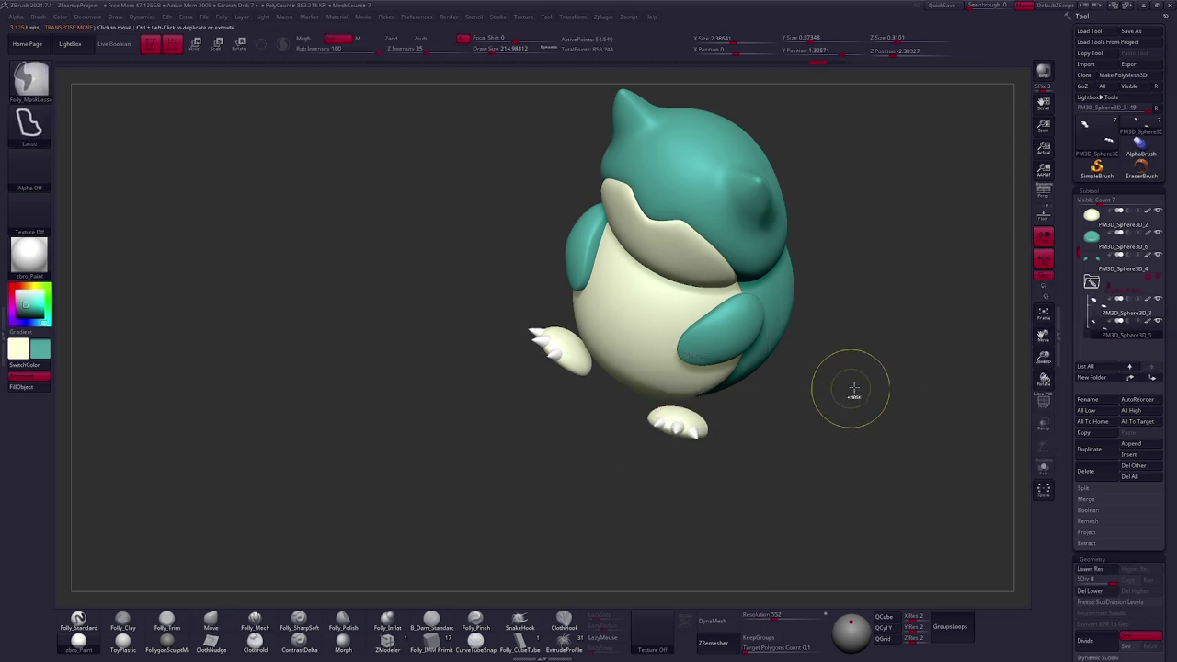
key(q)
mouse_move(808, 432)
shift+mouse_down()
mouse_move(793, 494)
mouse_move(809, 389)
mouse_move(864, 374)
shift+mouse_up()
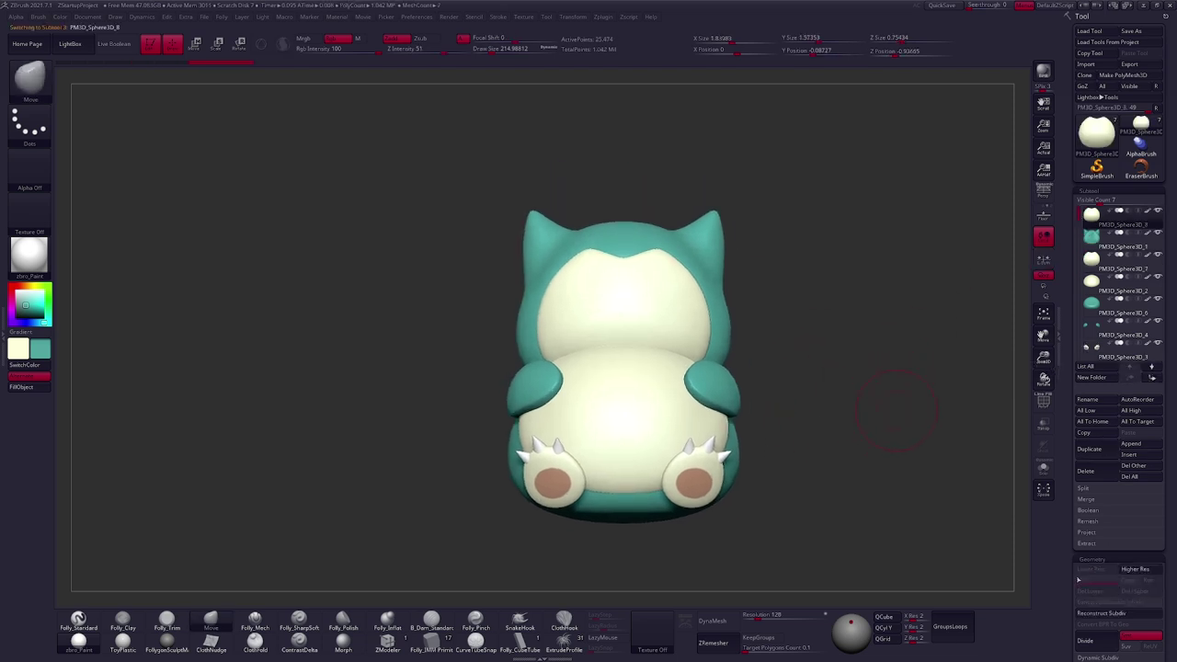
Draw the dark eye and mouth curves with CurveTubeSnap, split them off, and DynaMesh them.
drag(896, 413, 801, 394)
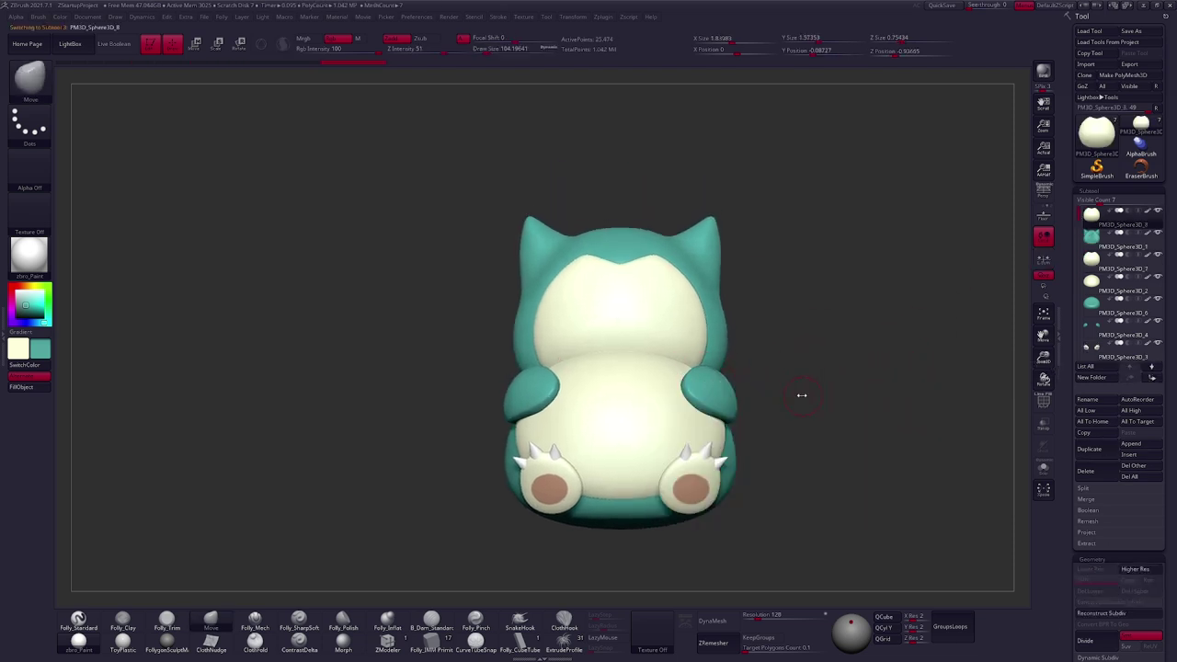
click(472, 647)
scroll(657, 311, up, 3)
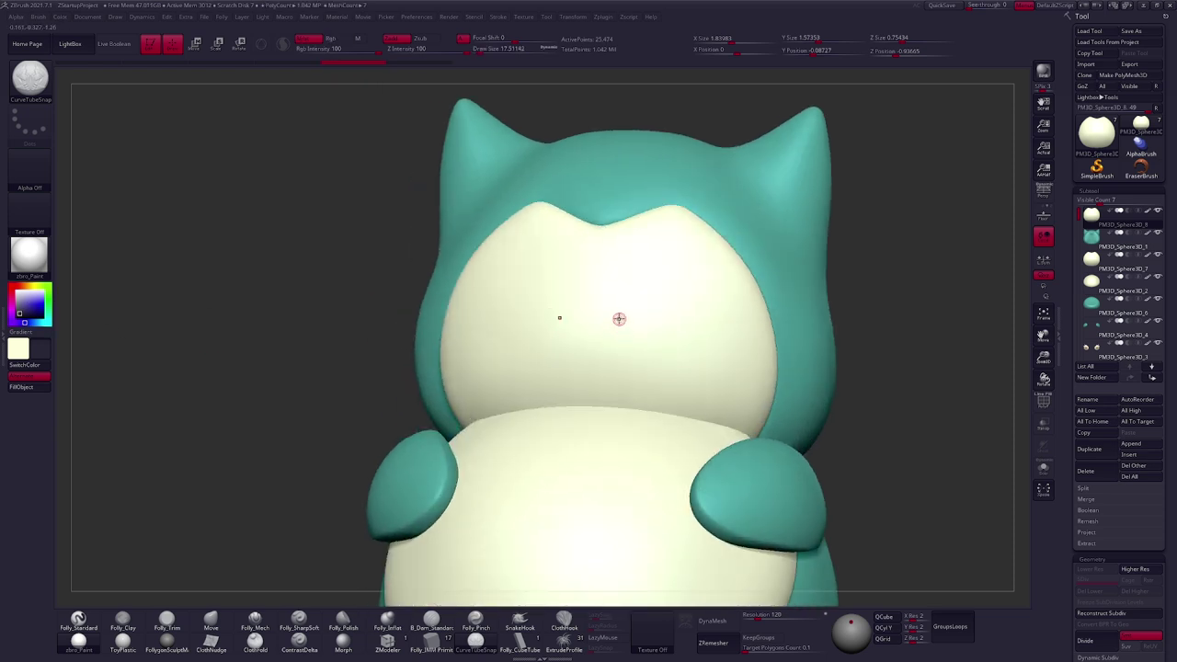
drag(618, 322, 683, 329)
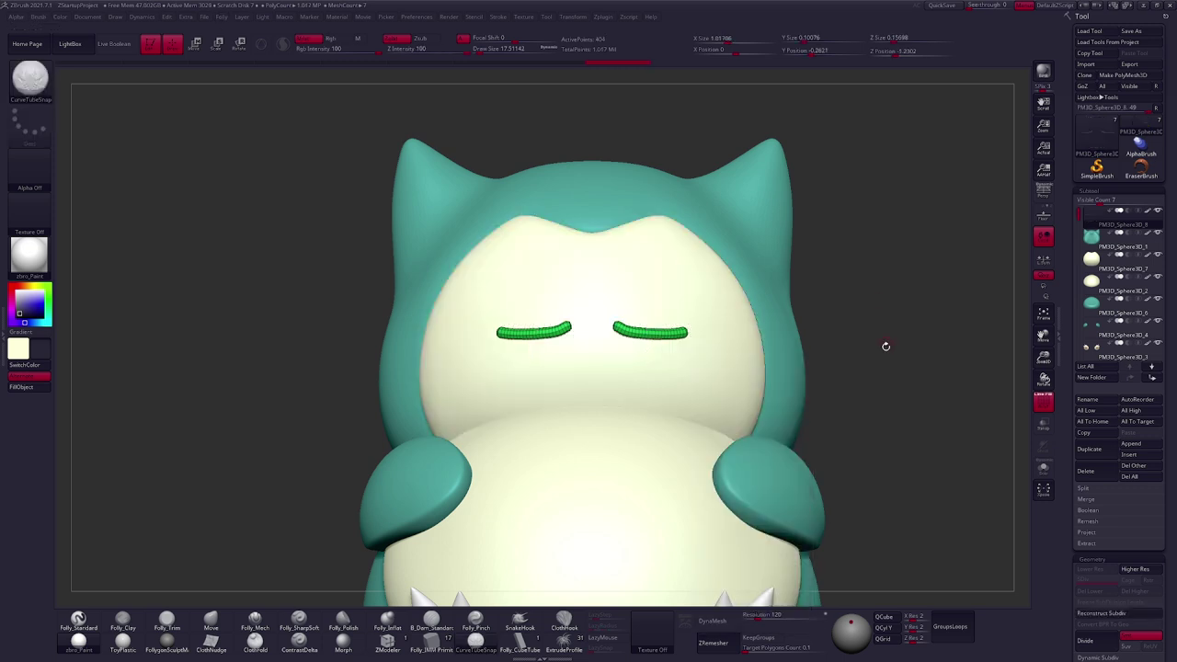
click(1089, 447)
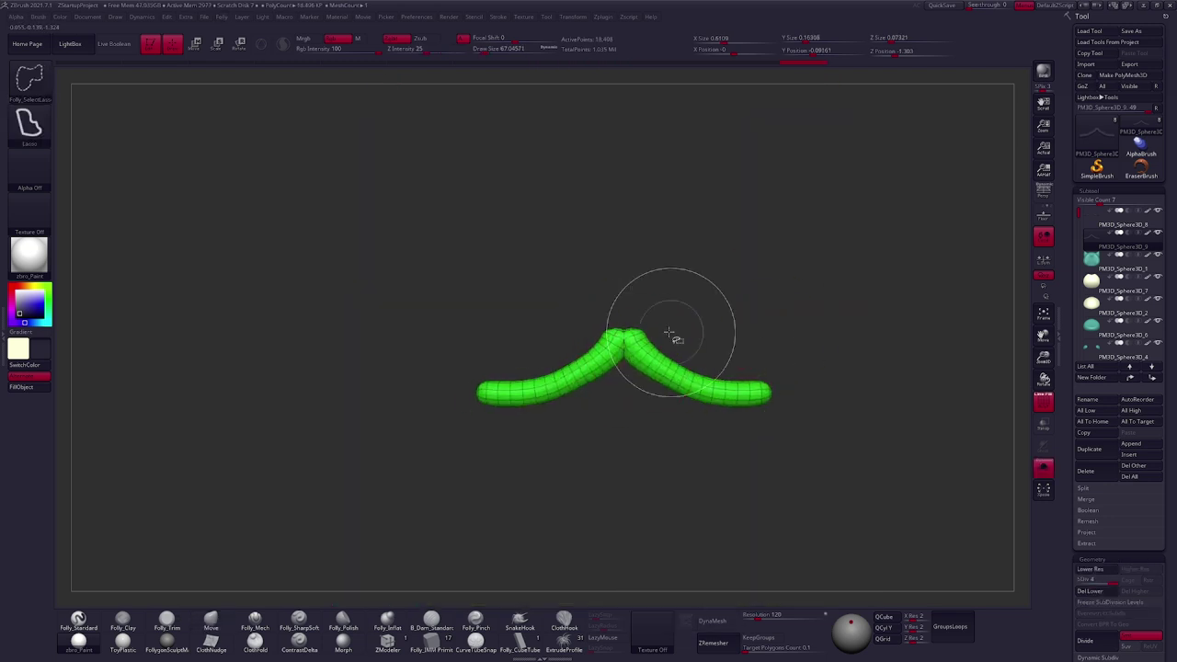
click(721, 621)
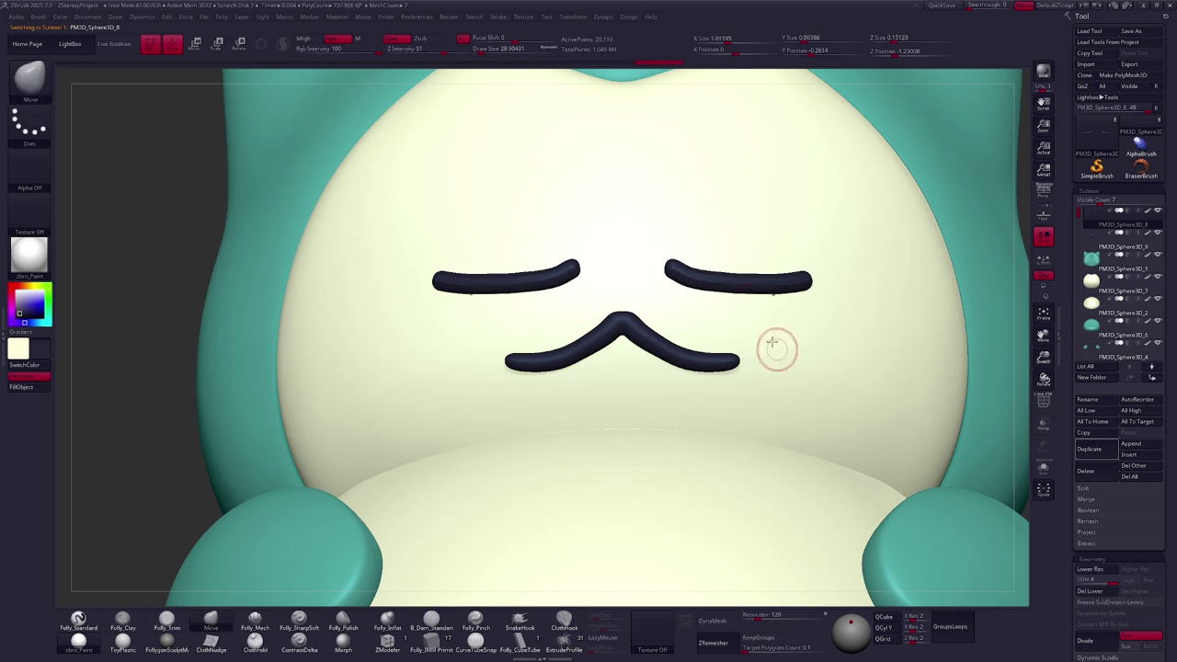
right_drag(772, 343, 782, 302)
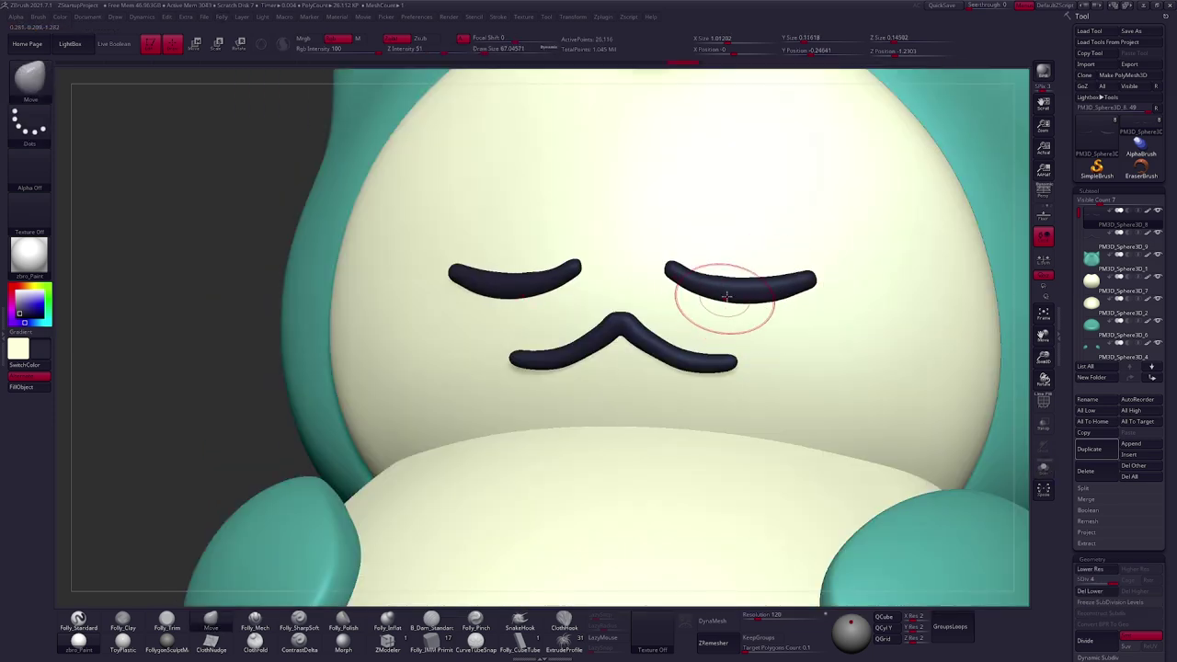
Show the eyes alone, dismiss the freeze-subdivision prompt, and remesh.
click(726, 618)
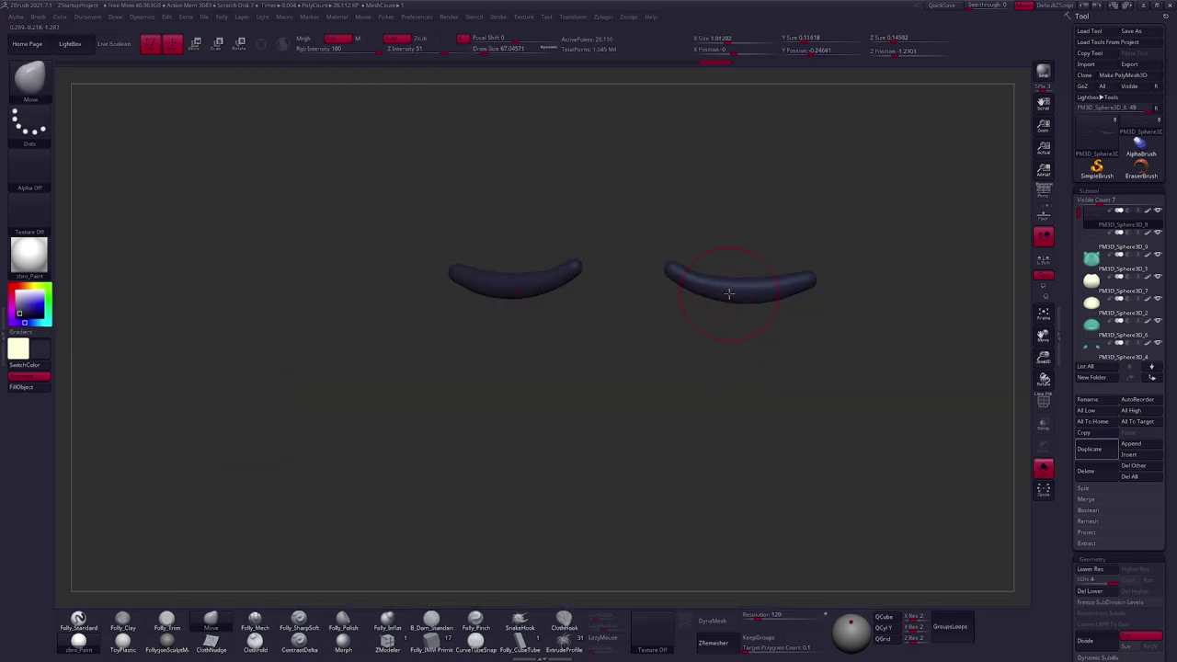
click(667, 637)
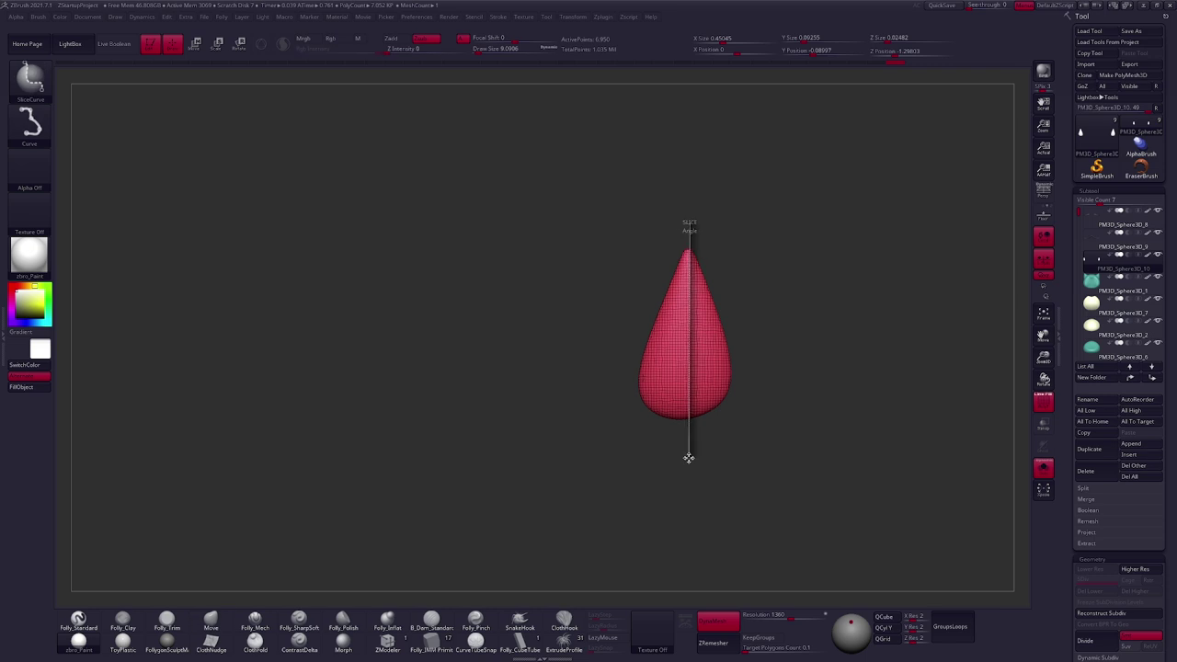
Slice the fang cone into two polygroups, rotate it, and ZRemesh the mouth.
ctrl+shift+drag(688, 457, 689, 460)
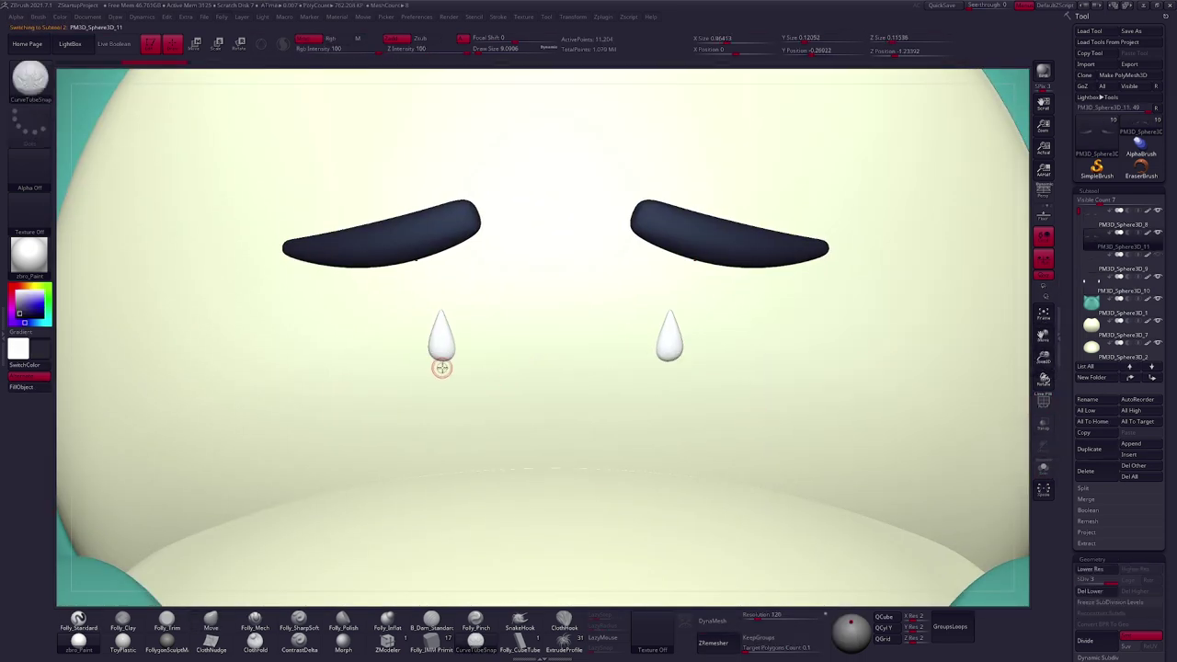
key(r)
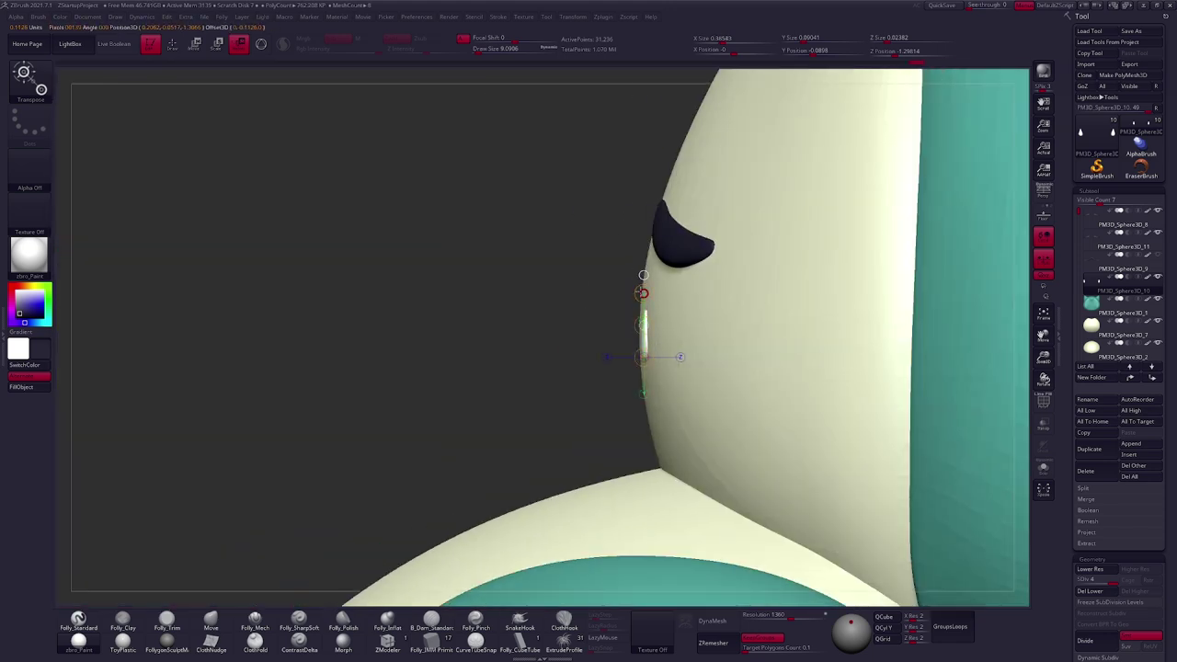
shift+drag(643, 293, 1019, 292)
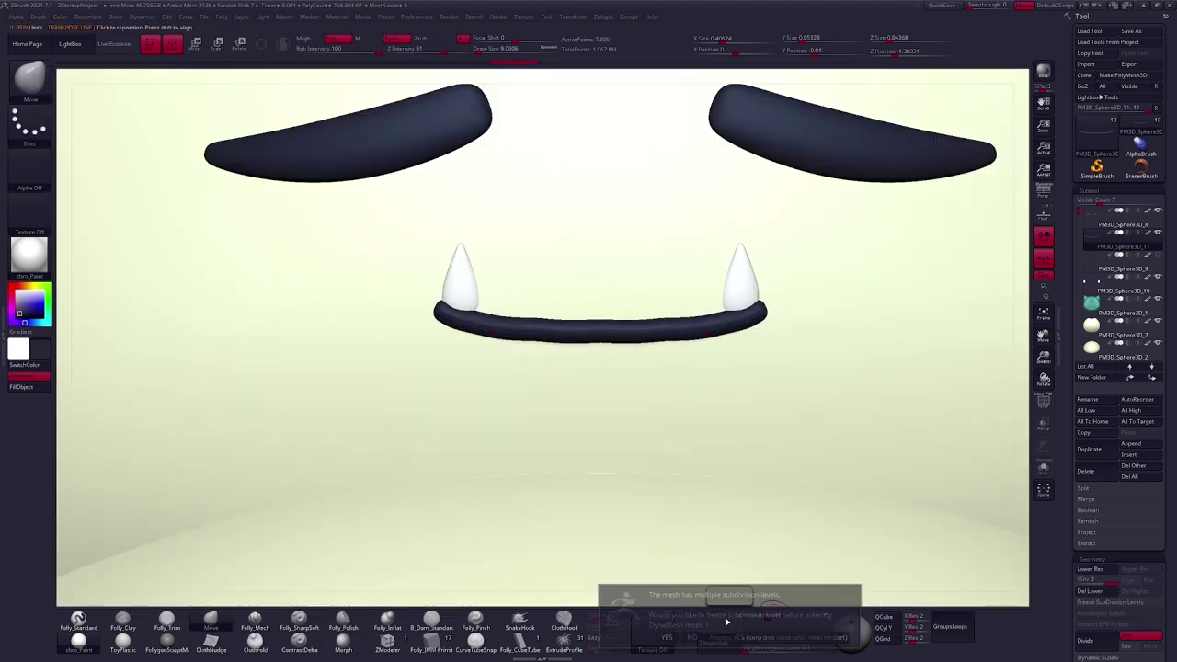
click(716, 640)
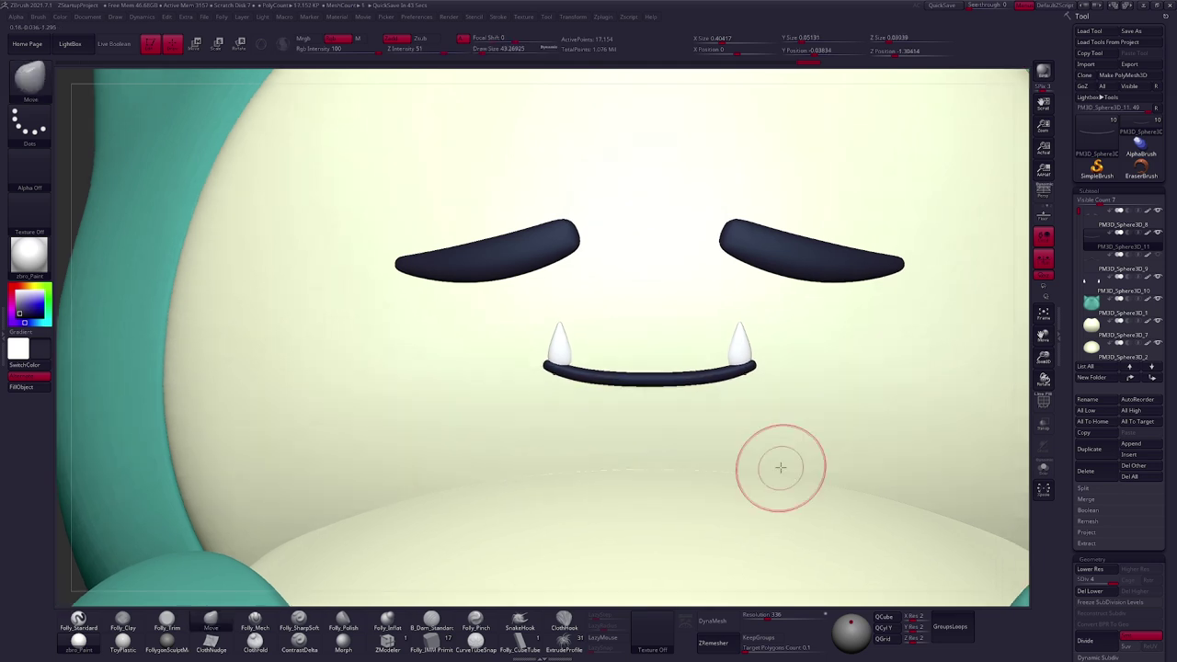
Position the smile mouth with the gizmo, isolate the teal head, and select the smile.
key(f)
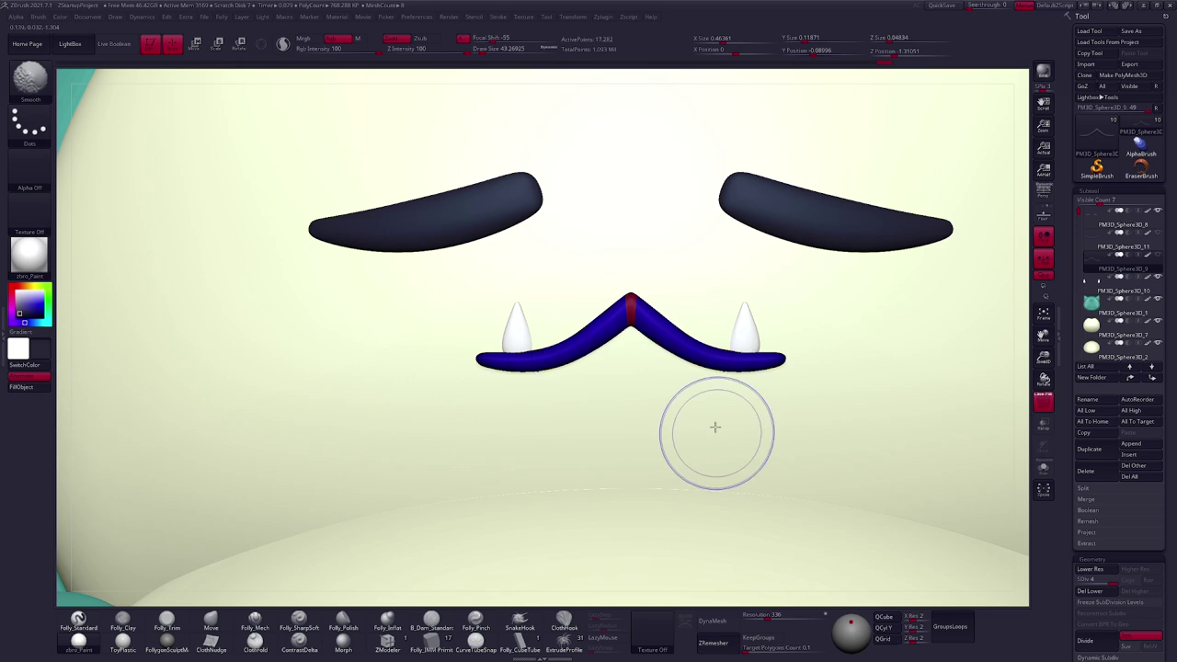
key(shift+f)
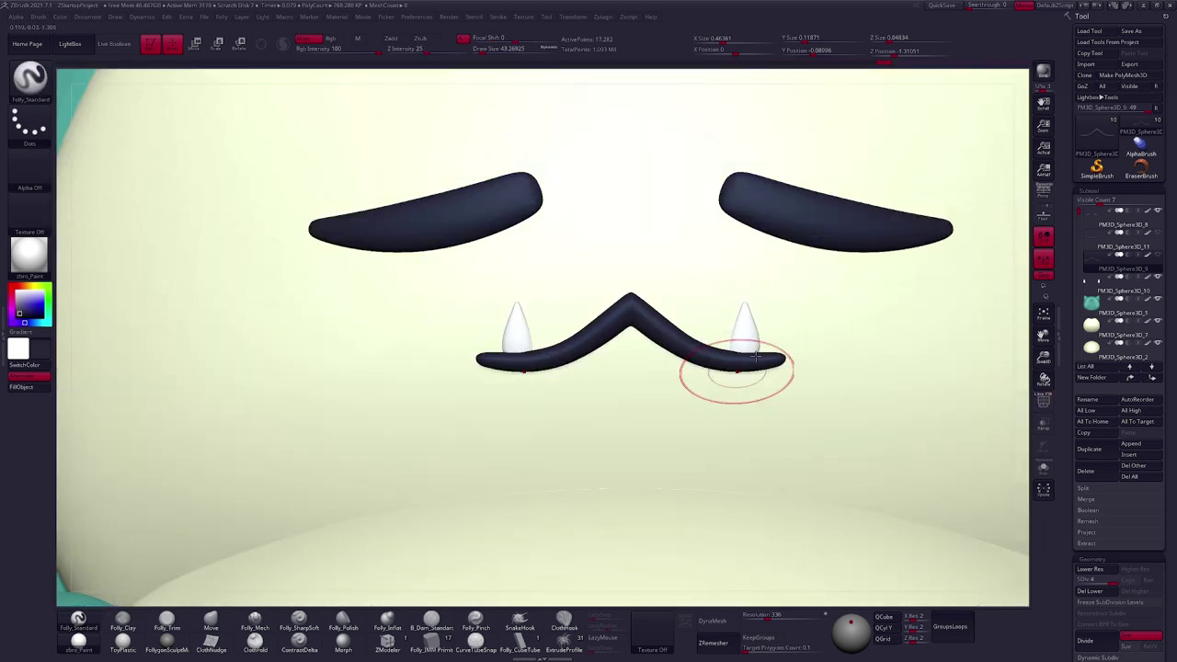
key(w)
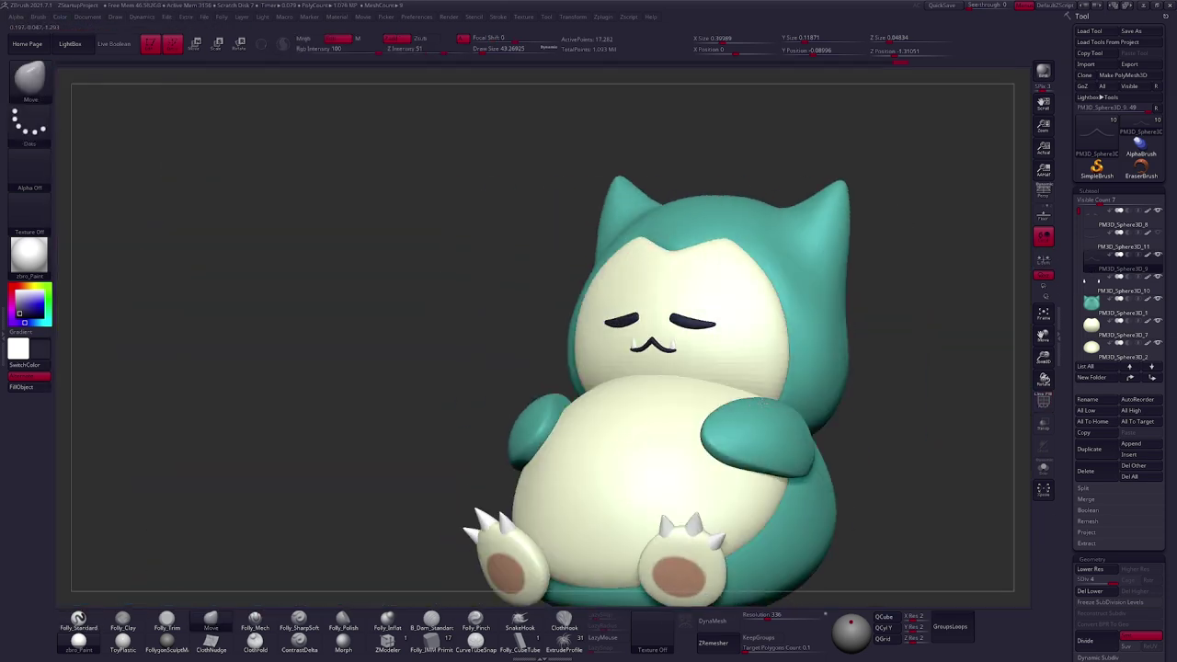
mouse_move(786, 362)
mouse_down()
mouse_move(780, 413)
mouse_move(837, 389)
mouse_move(662, 389)
mouse_move(702, 425)
mouse_move(626, 310)
mouse_move(665, 219)
mouse_move(822, 252)
mouse_move(742, 211)
mouse_move(702, 263)
mouse_move(720, 347)
mouse_move(723, 205)
mouse_move(677, 310)
mouse_move(835, 349)
mouse_move(844, 410)
mouse_move(769, 349)
mouse_move(768, 370)
mouse_move(886, 368)
mouse_move(920, 386)
mouse_move(809, 429)
mouse_move(748, 380)
mouse_move(735, 395)
mouse_move(814, 371)
mouse_up()
key(f)
key(f)
key(ctrl+shift+f)
click(1093, 223)
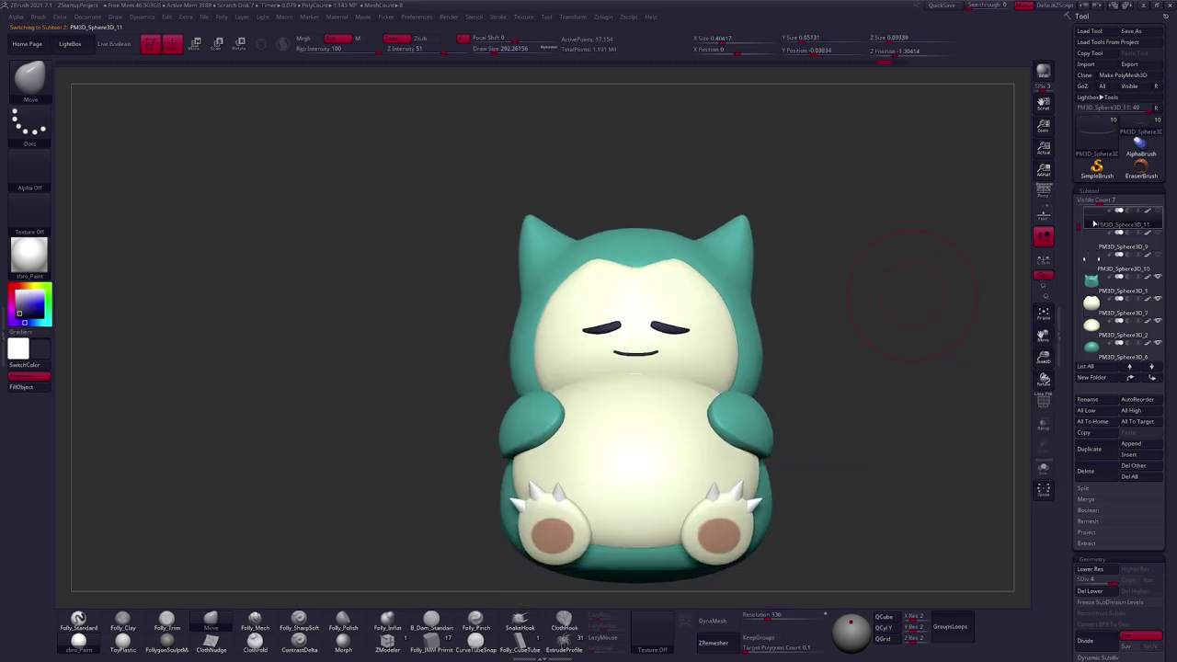
Delete the leftover w-shaped mouth subtool.
scroll(697, 353, up, 3)
key(f)
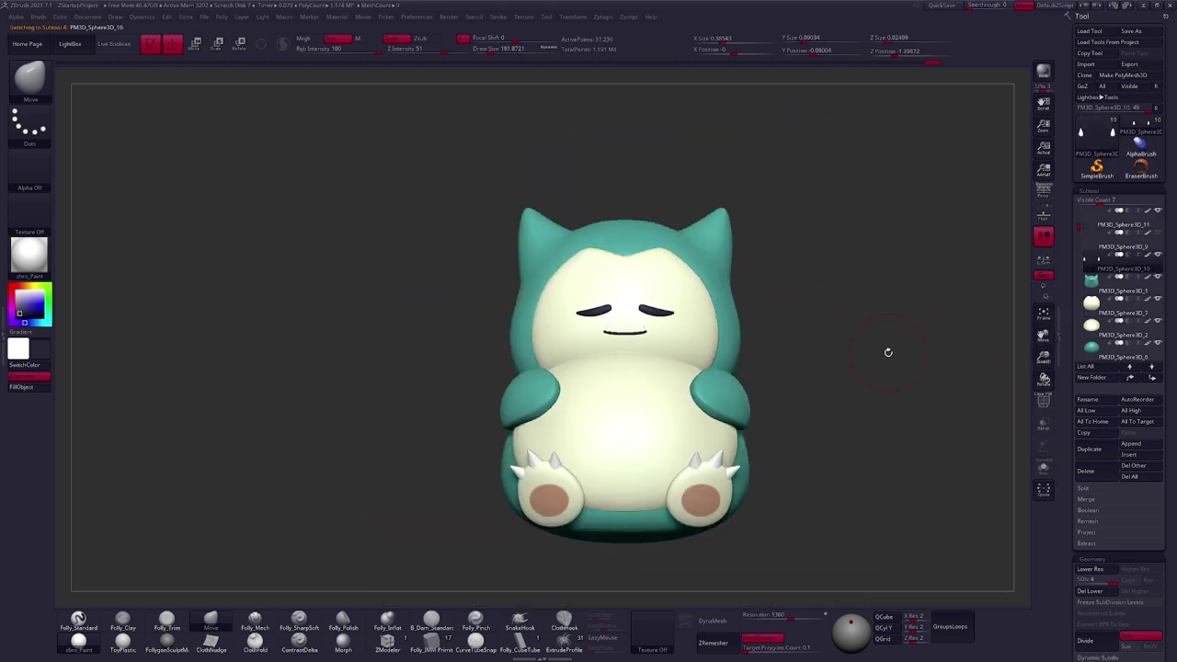
drag(885, 349, 848, 350)
click(1086, 471)
Select a fang piece and bring up its move gizmo for adjustment.
scroll(643, 270, up, 2)
mouse_move(643, 270)
mouse_down()
mouse_move(848, 389)
mouse_move(832, 401)
mouse_move(744, 371)
mouse_move(754, 462)
mouse_up()
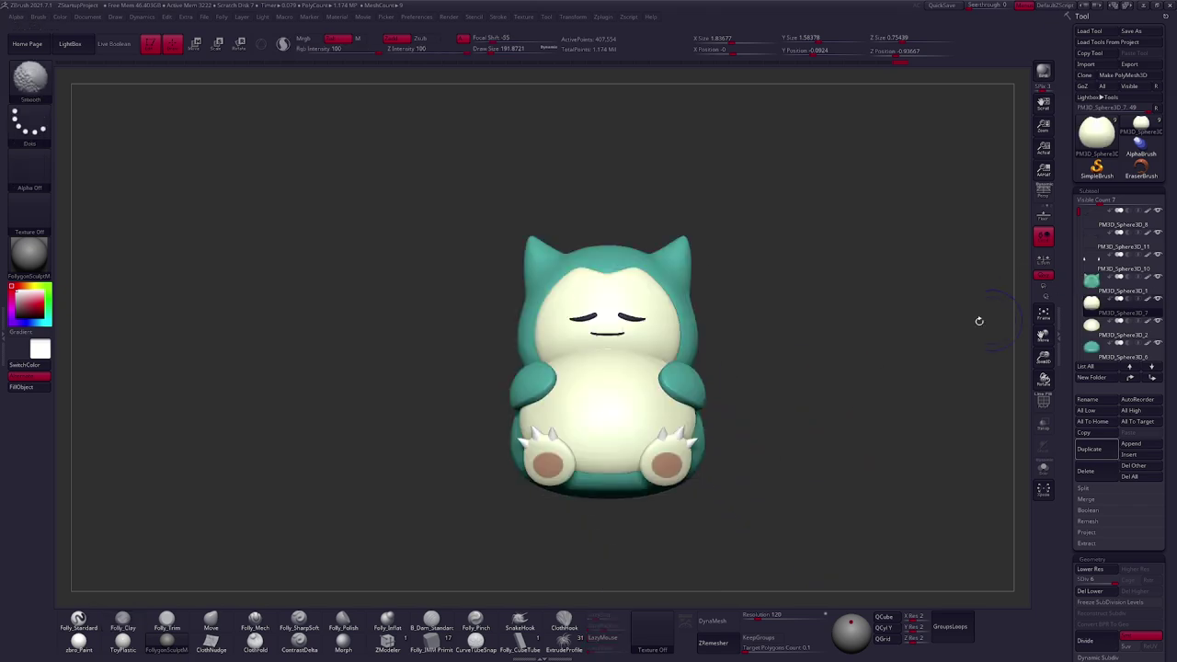
scroll(680, 355, up, 3)
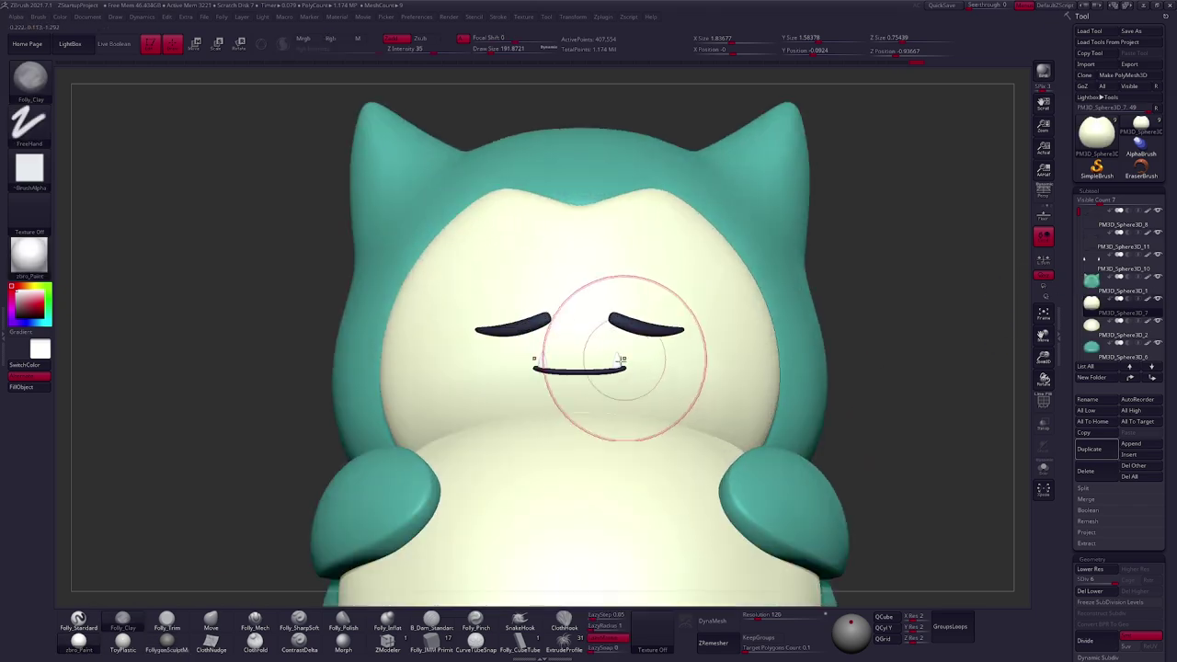
scroll(657, 355, up, 2)
scroll(693, 418, up, 2)
scroll(694, 417, up, 3)
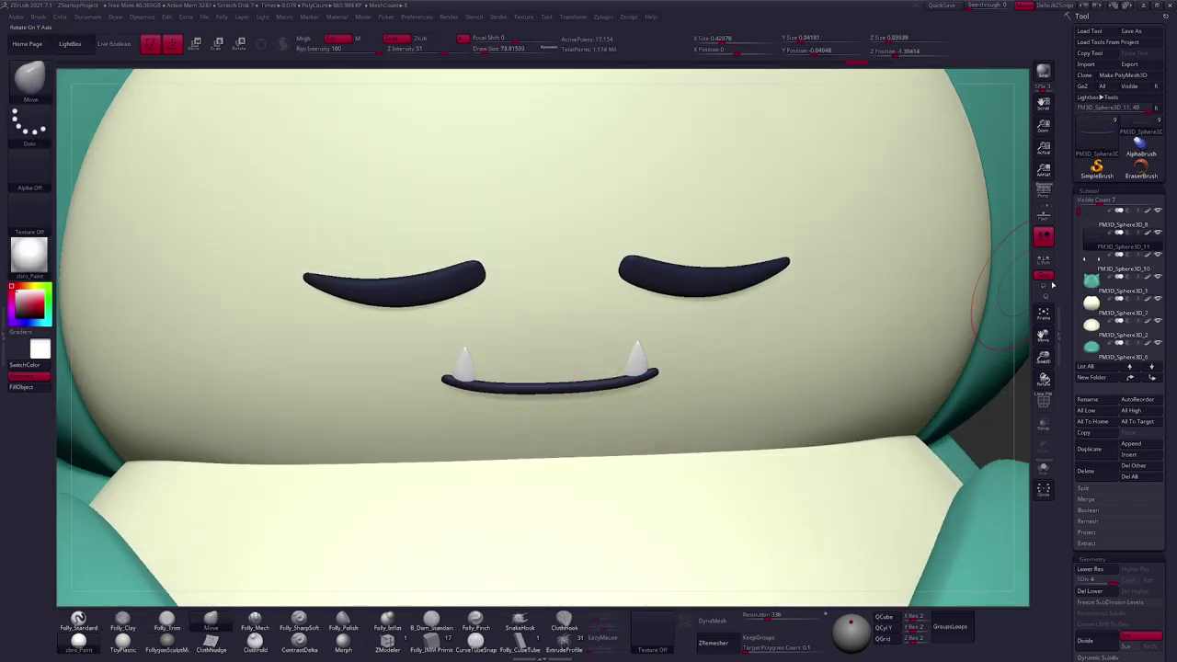
alt+click(631, 363)
scroll(631, 368, up, 3)
key(w)
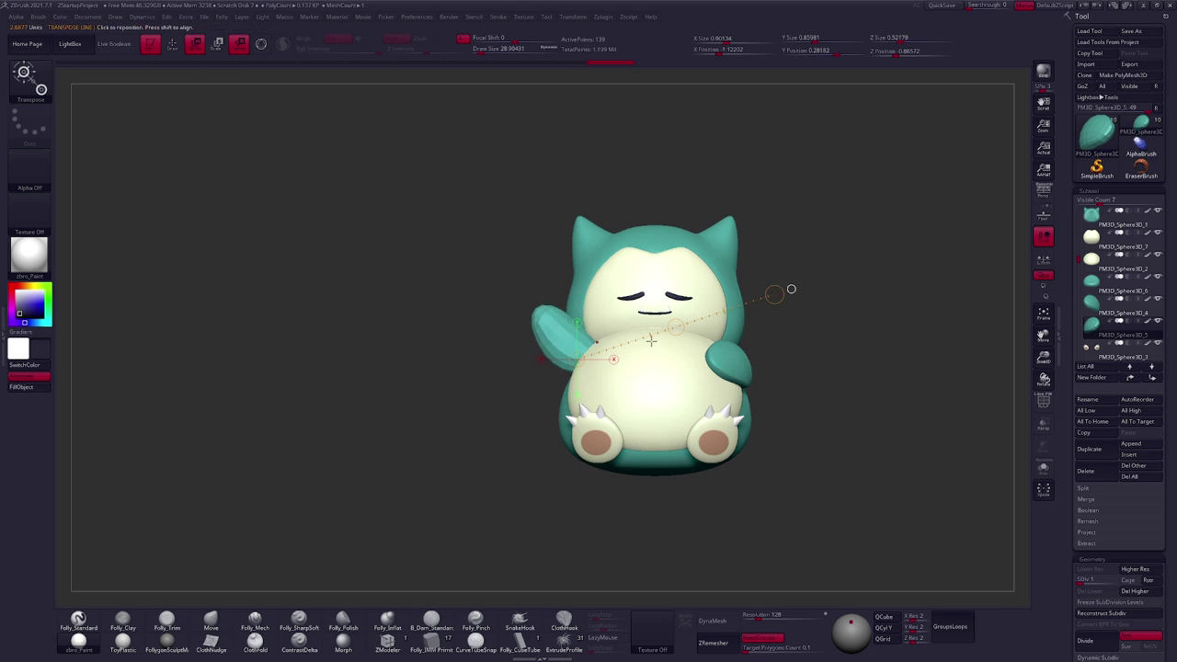
Rotate the arm outward and upward into a wave, then check it from the front.
drag(674, 432, 722, 442)
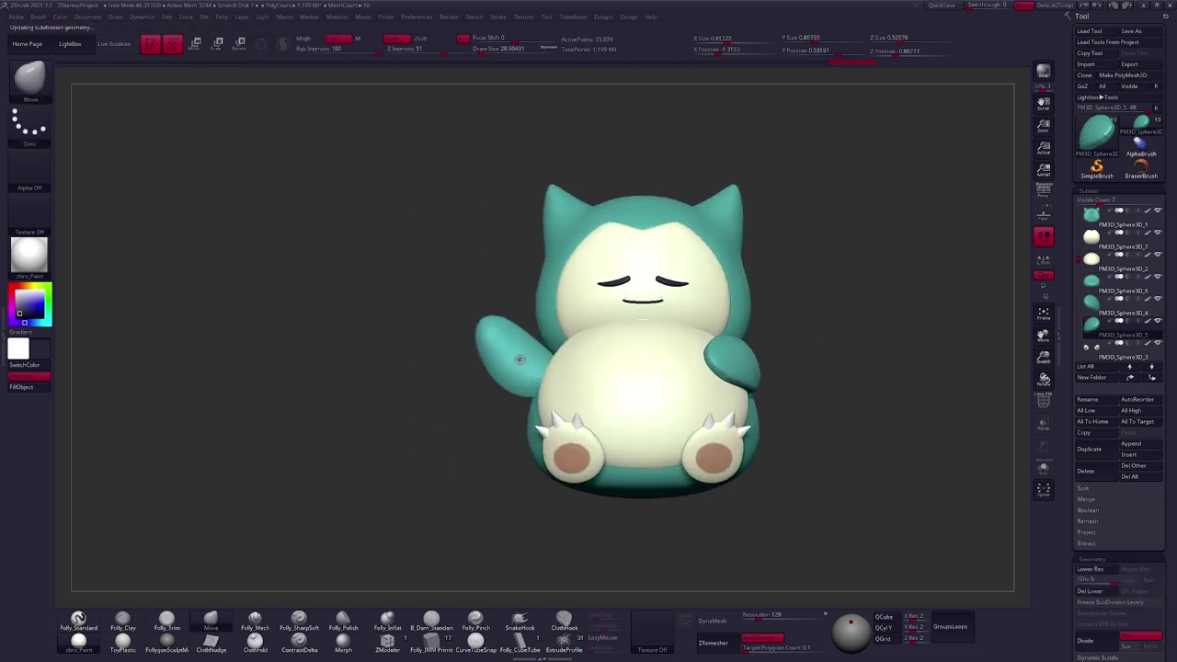
key(space)
mouse_move(513, 342)
mouse_down()
mouse_move(767, 379)
mouse_move(702, 476)
mouse_up()
mouse_move(542, 352)
shift+mouse_down()
mouse_move(476, 365)
mouse_move(642, 495)
shift+mouse_up()
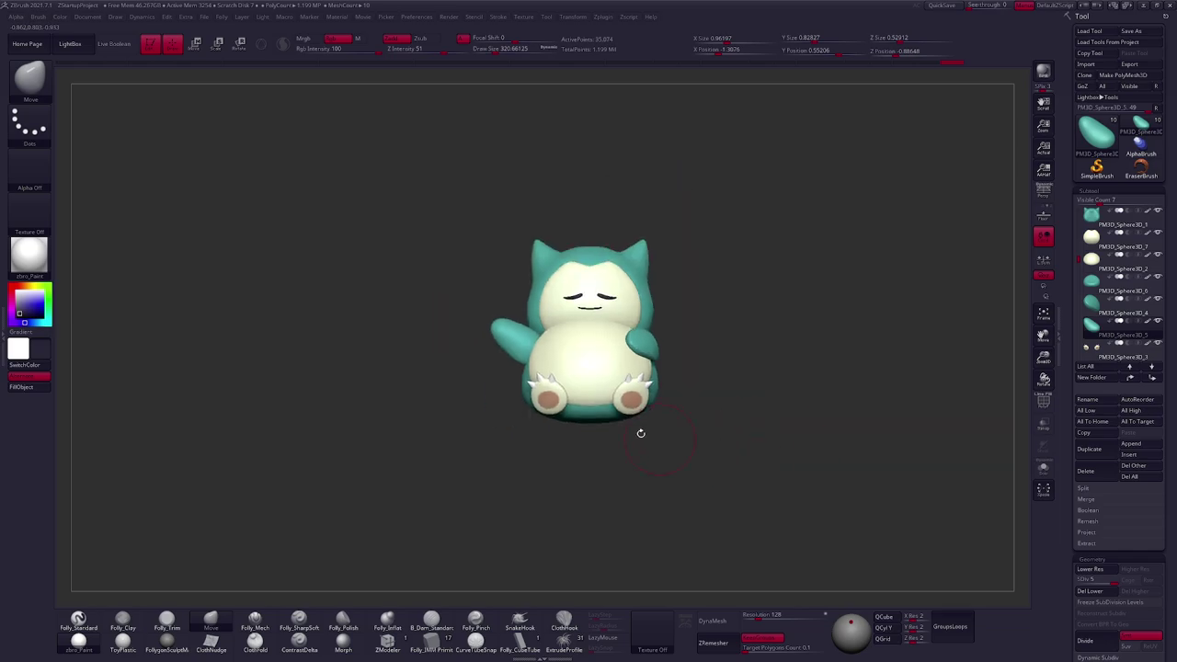